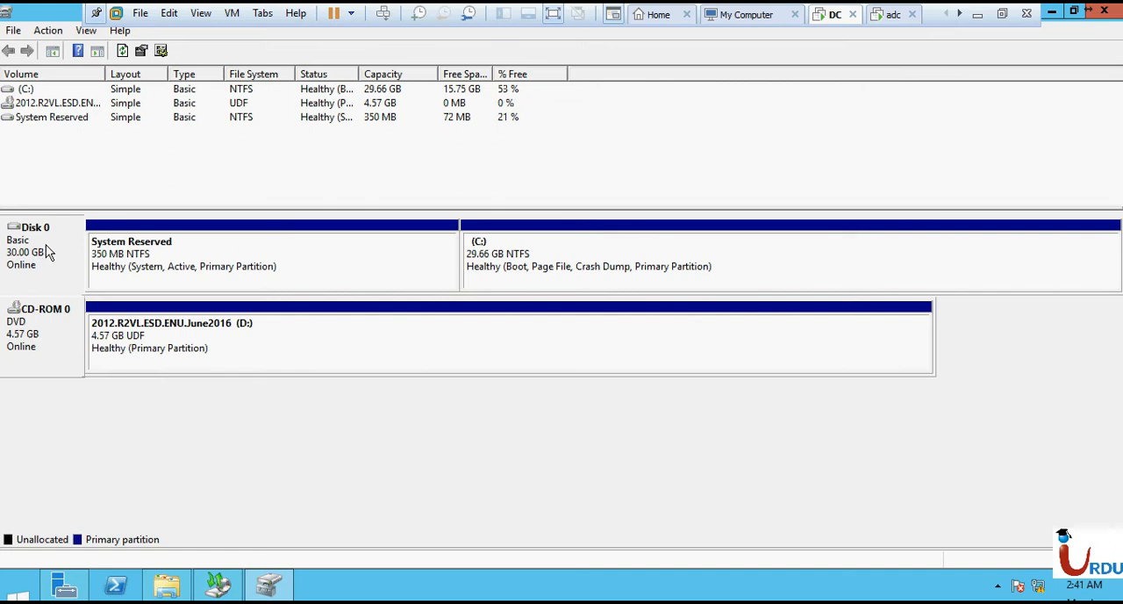
click(193, 360)
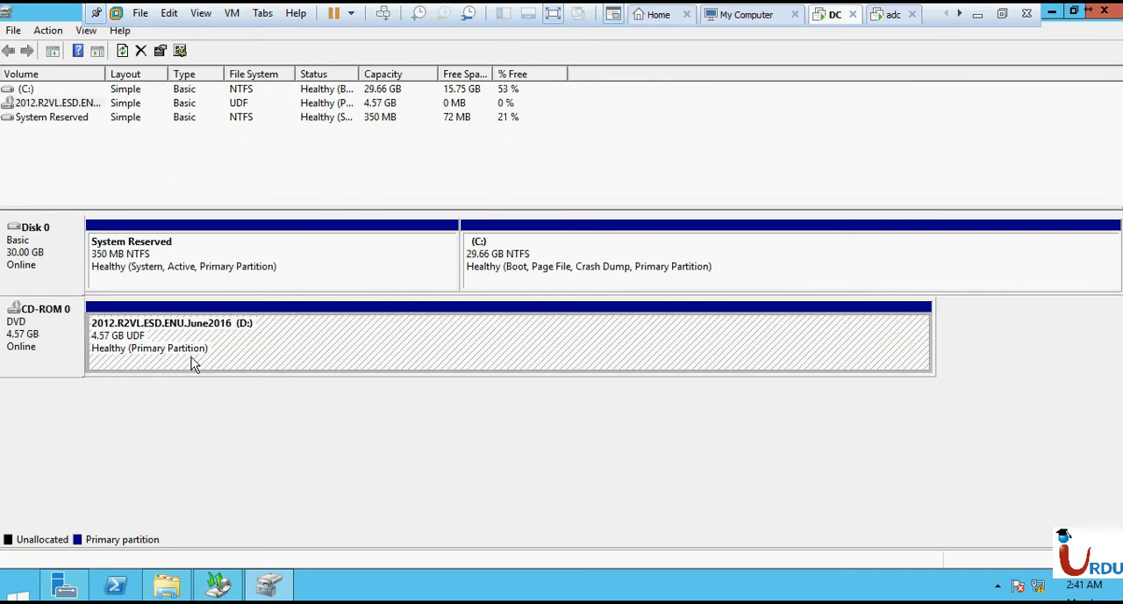
right_click(194, 358)
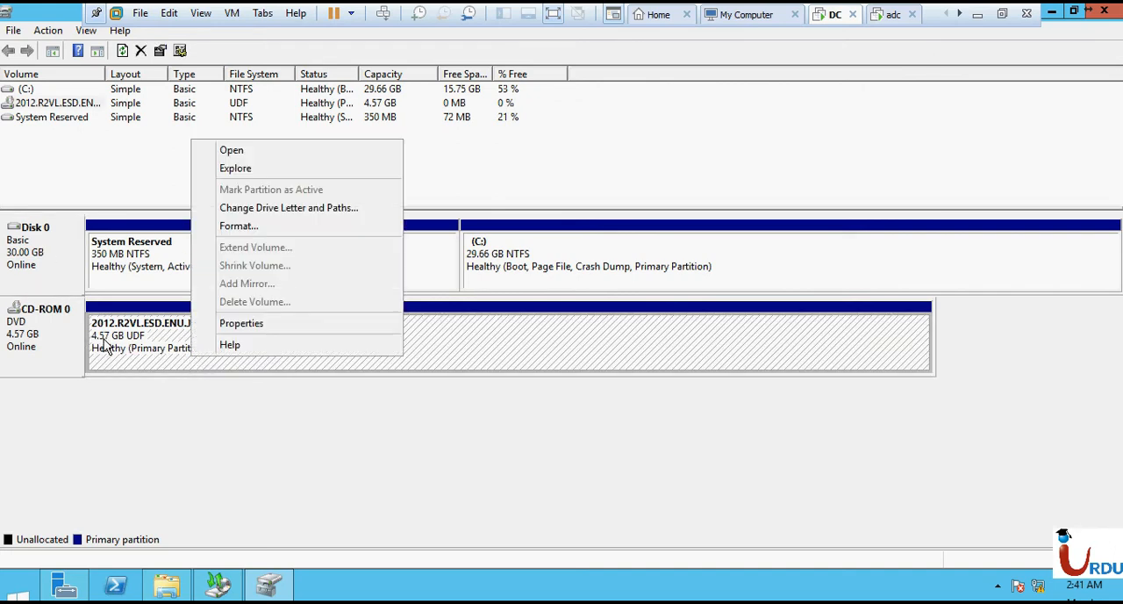
click(26, 351)
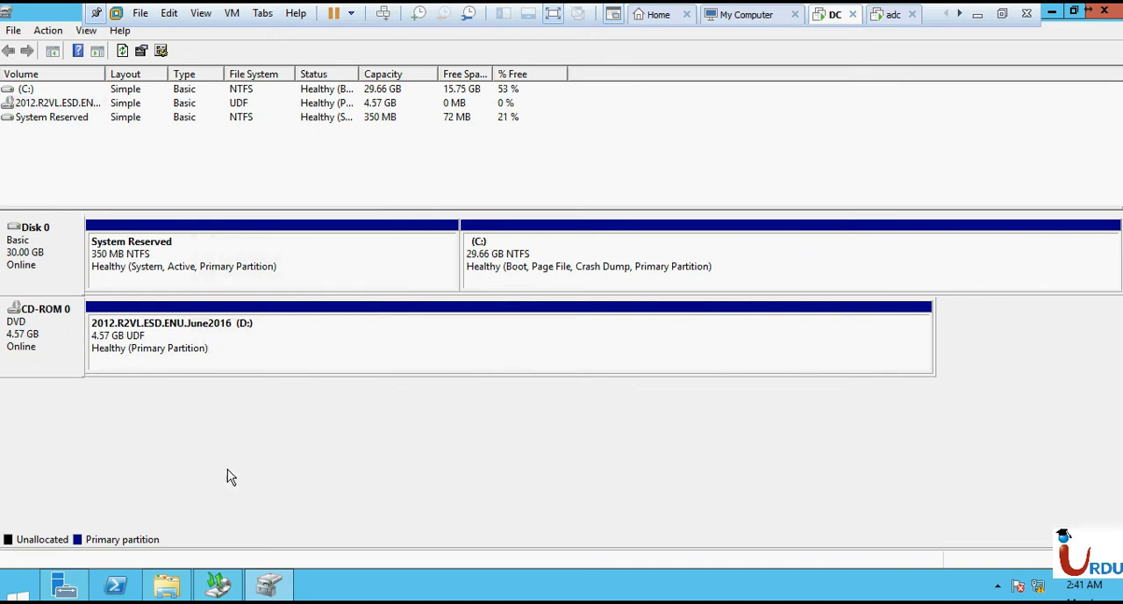
- Minimize Disk Management and close the Windows Server Backup and File Explorer windows to get back to the Server Manager dashboard
click(1057, 18)
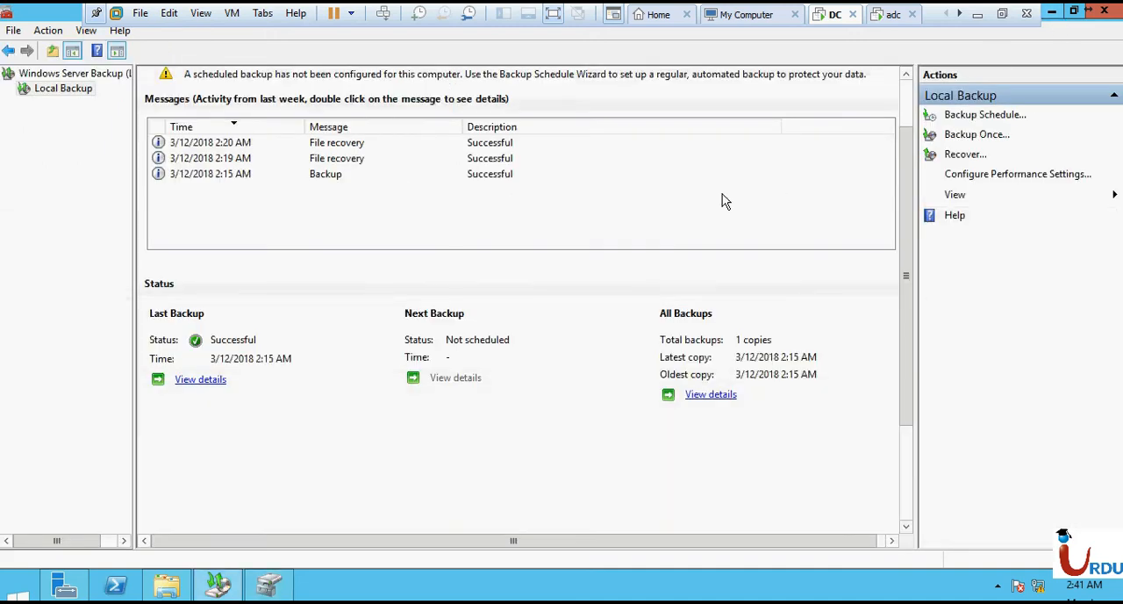
click(1106, 21)
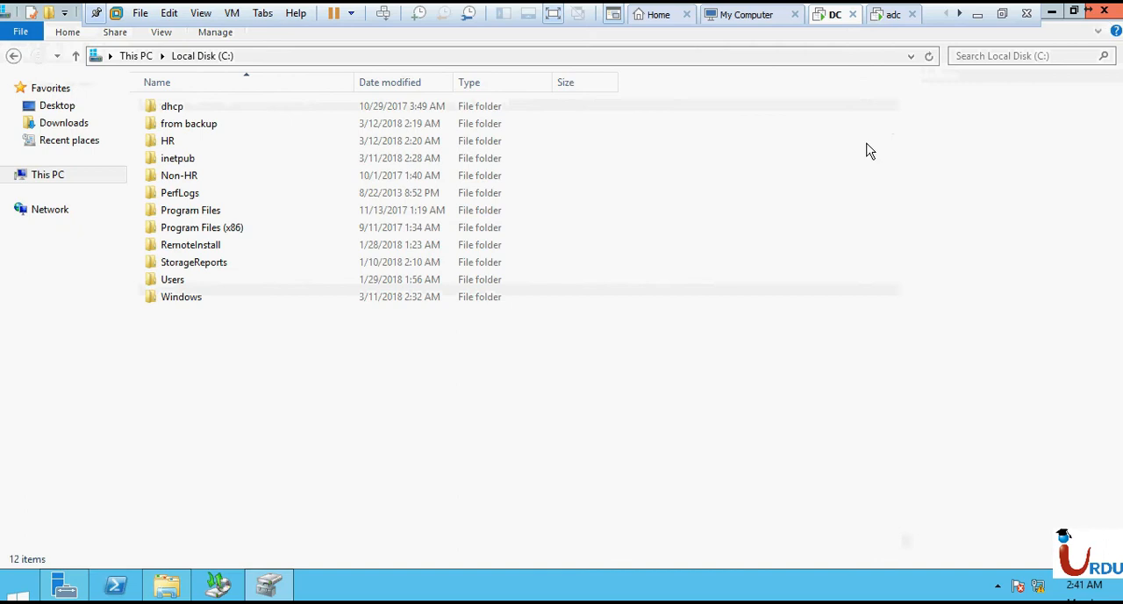
click(1106, 21)
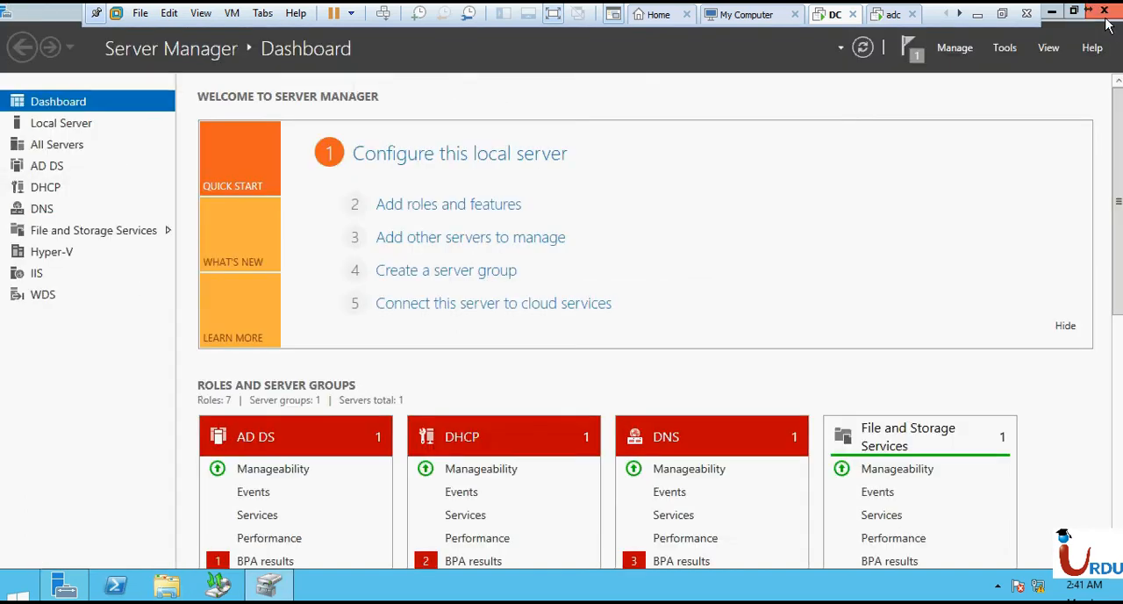
- Start adding roles and features with a role-based installation on Srv1 and advance to the server roles selection
click(451, 208)
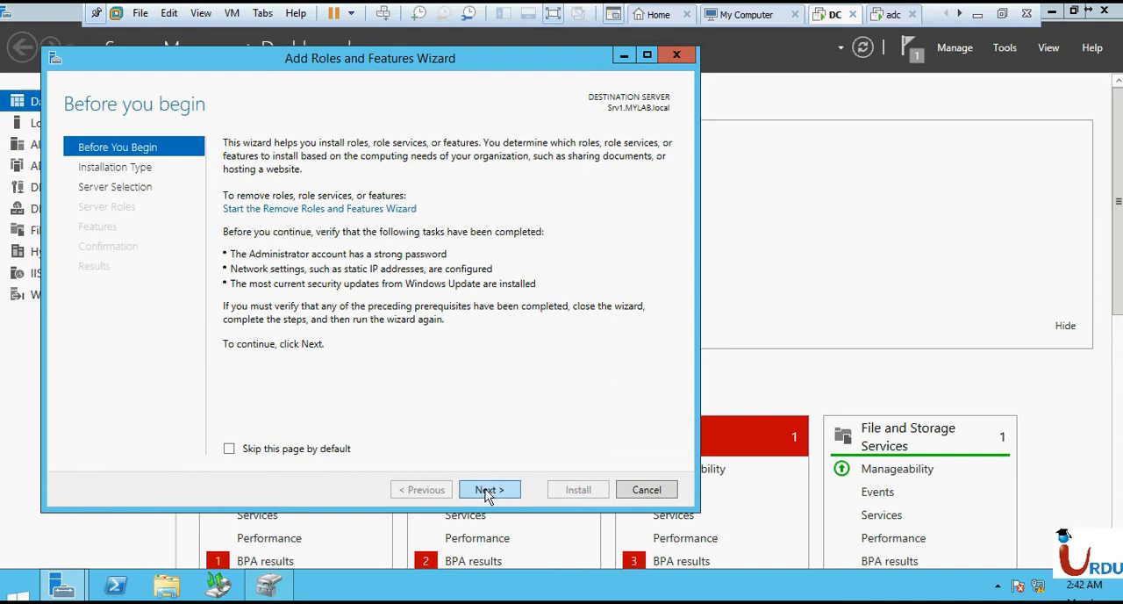
click(489, 494)
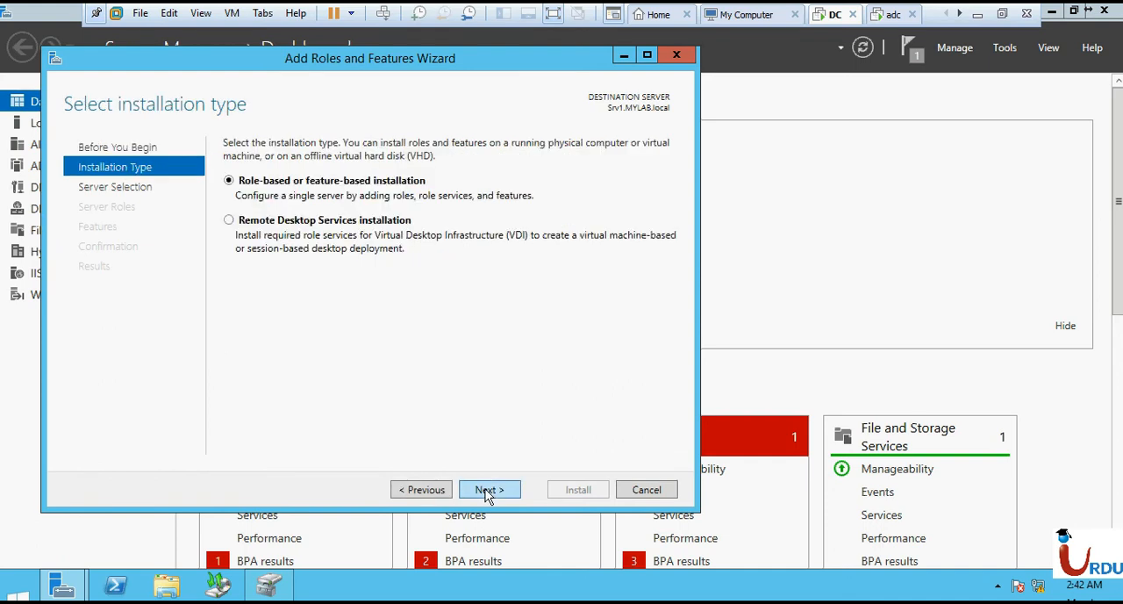
click(488, 493)
click(489, 493)
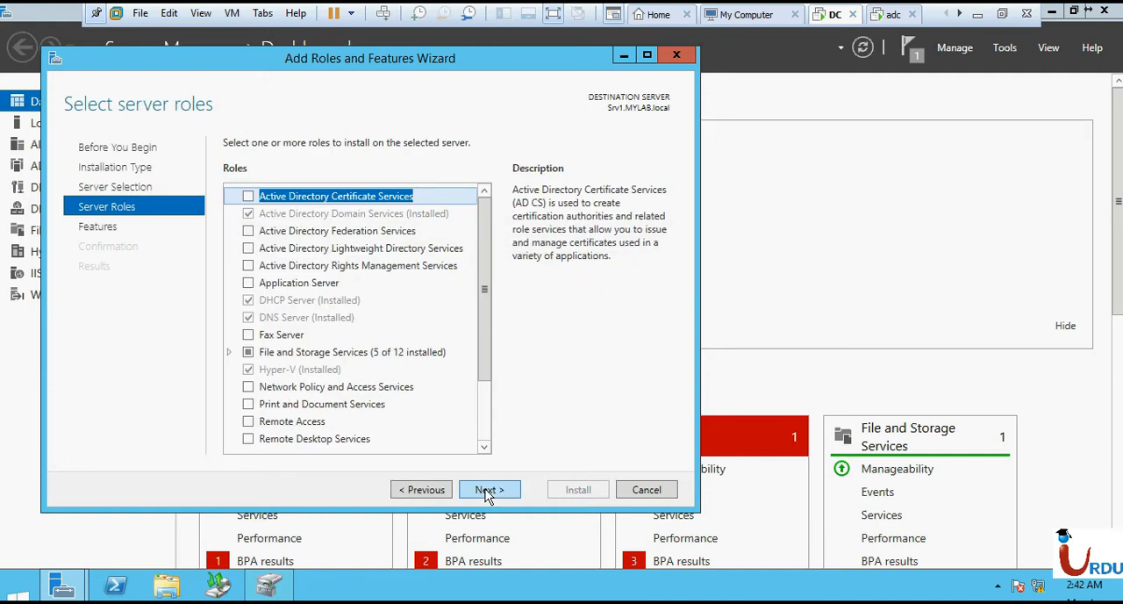
- Look through the wizard's list of installable server features for an iSCSI target entry
click(485, 422)
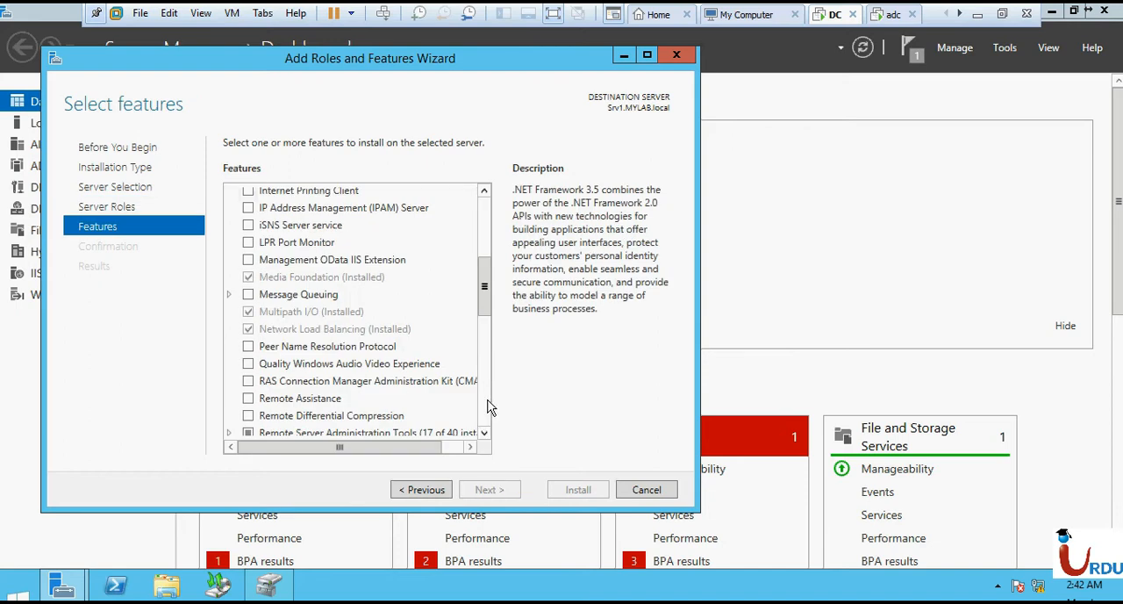
click(390, 349)
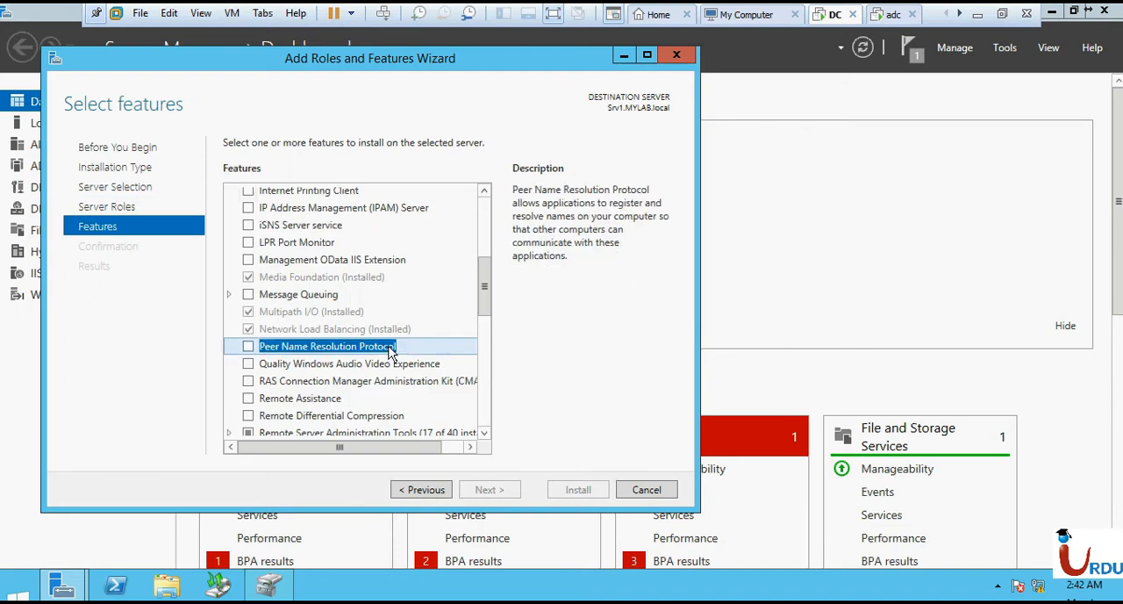
key(i)
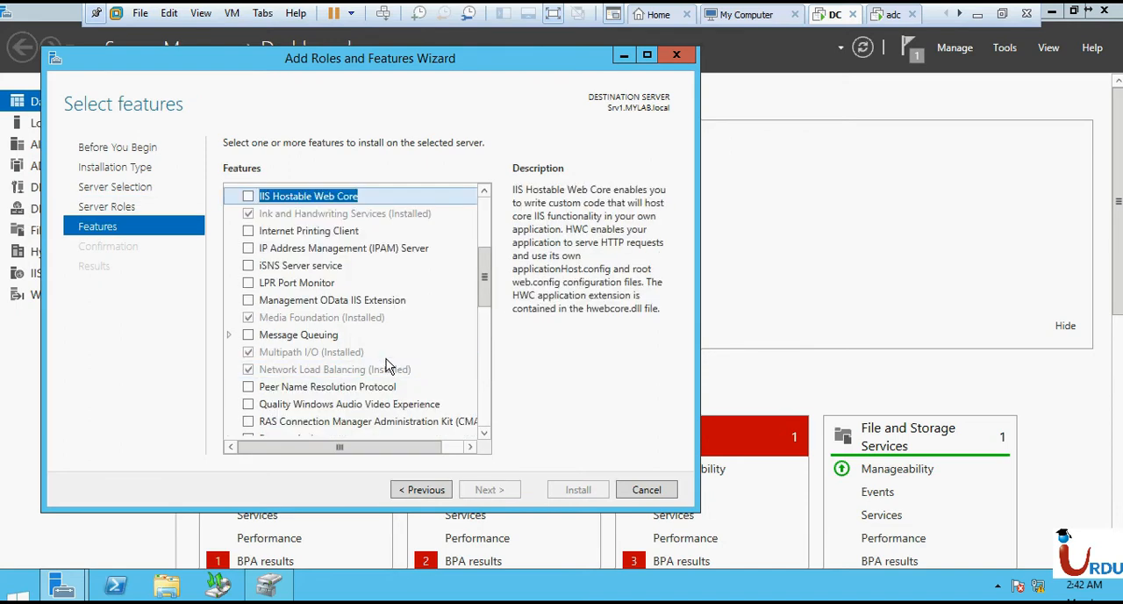
scroll(387, 368, down, 2)
click(389, 377)
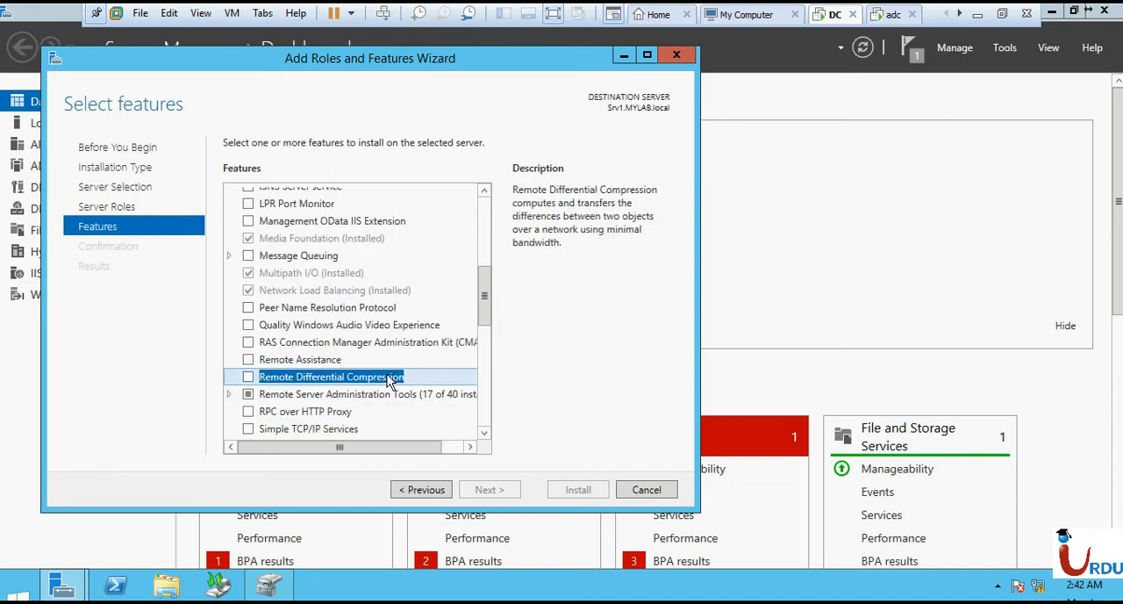
key(s)
scroll(388, 380, down, 2)
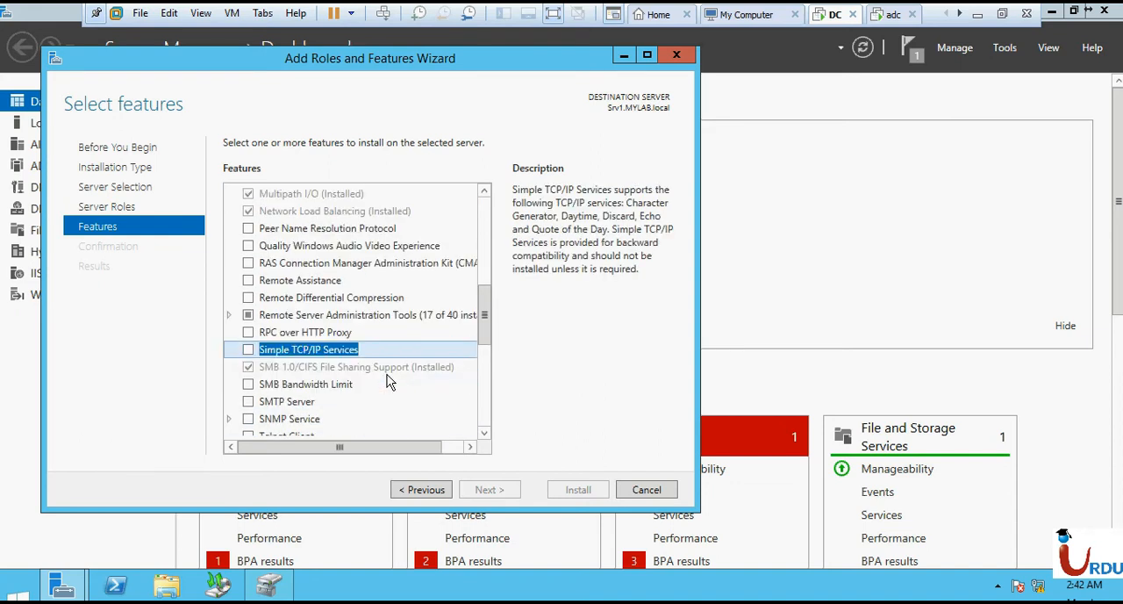
scroll(426, 404, down, 3)
scroll(428, 408, down, 3)
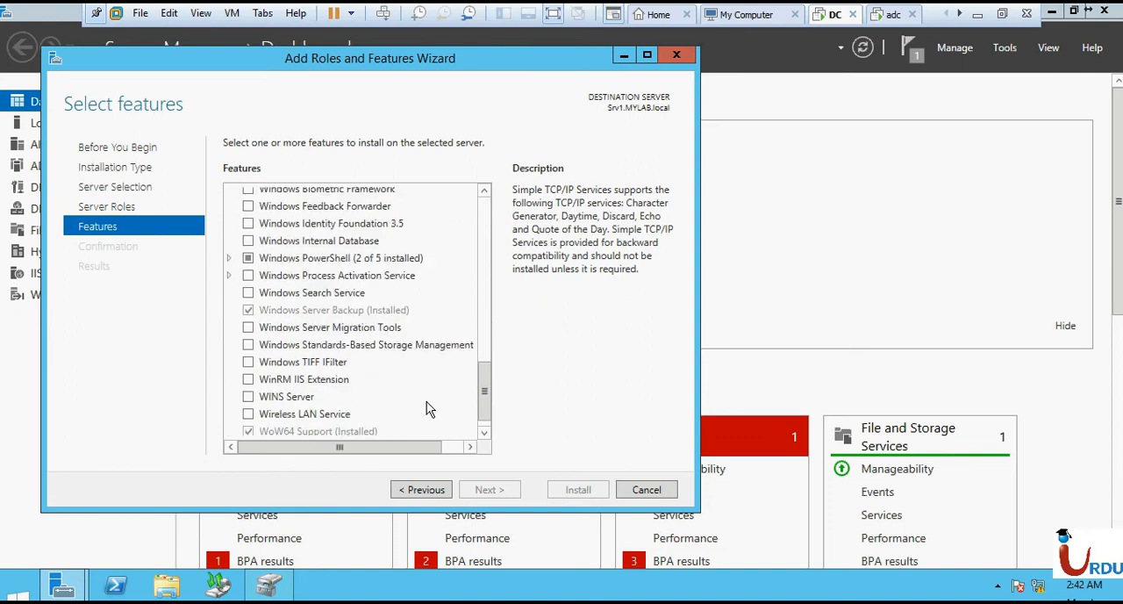
scroll(427, 406, up, 2)
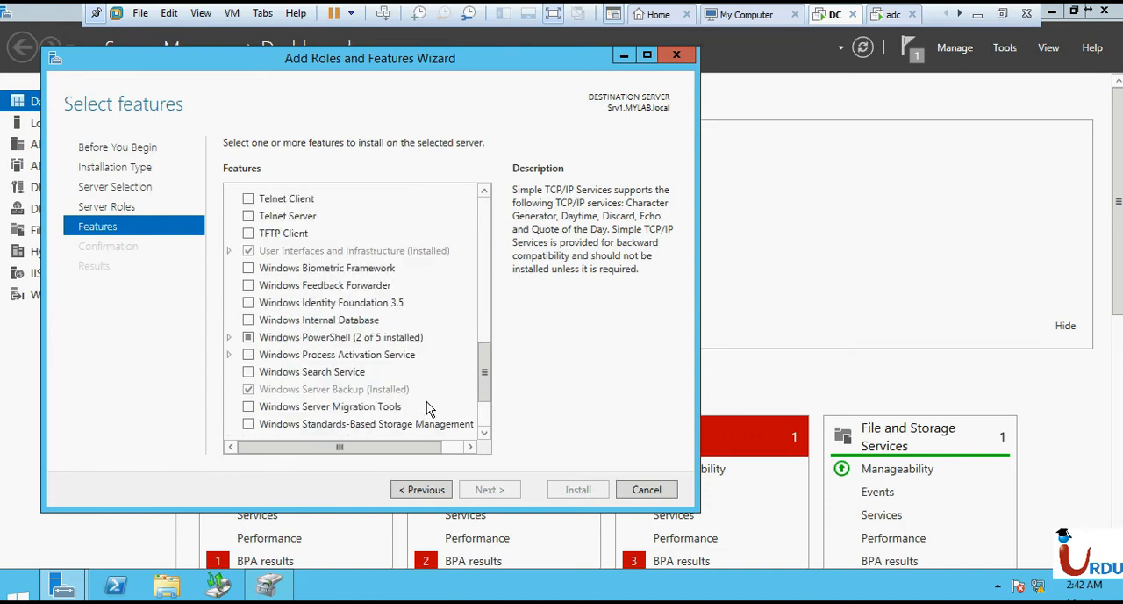
scroll(427, 406, up, 3)
scroll(427, 401, up, 4)
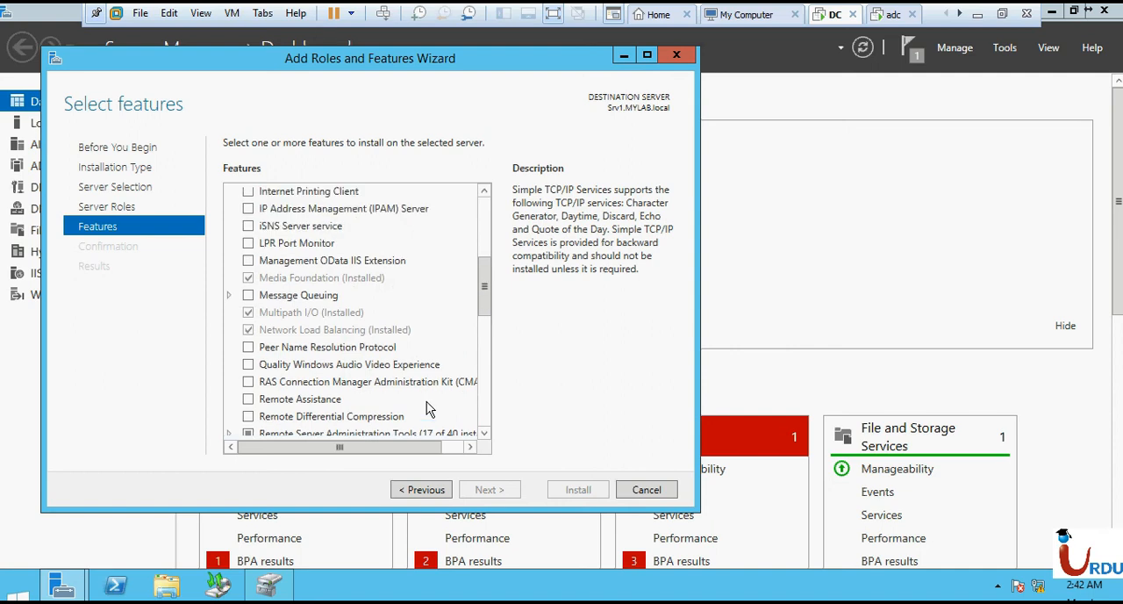
scroll(428, 408, up, 1)
scroll(428, 406, up, 3)
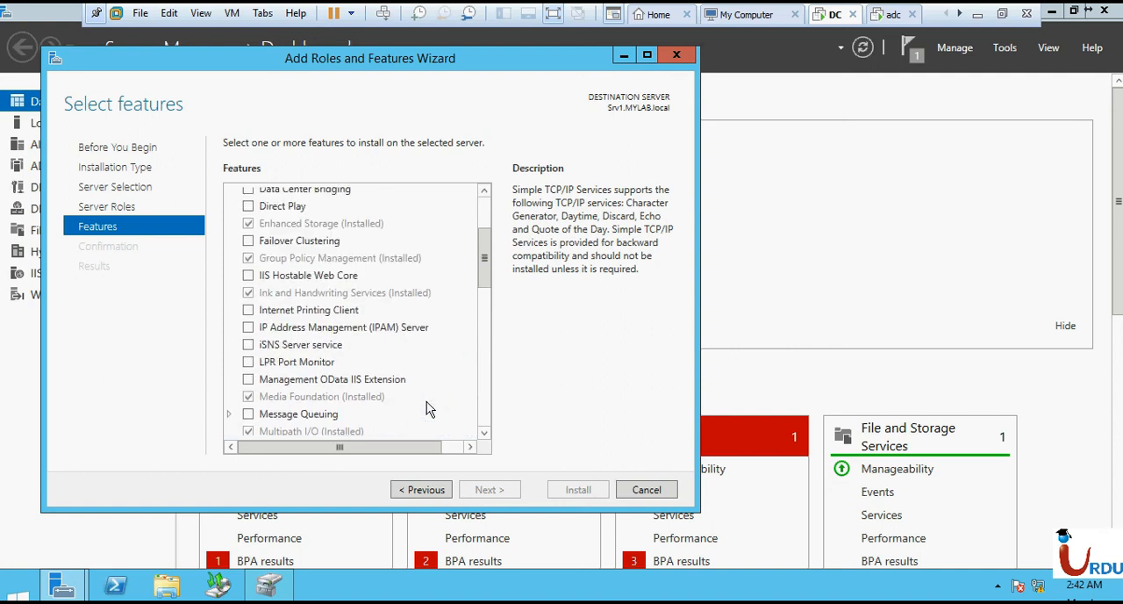
scroll(427, 406, up, 2)
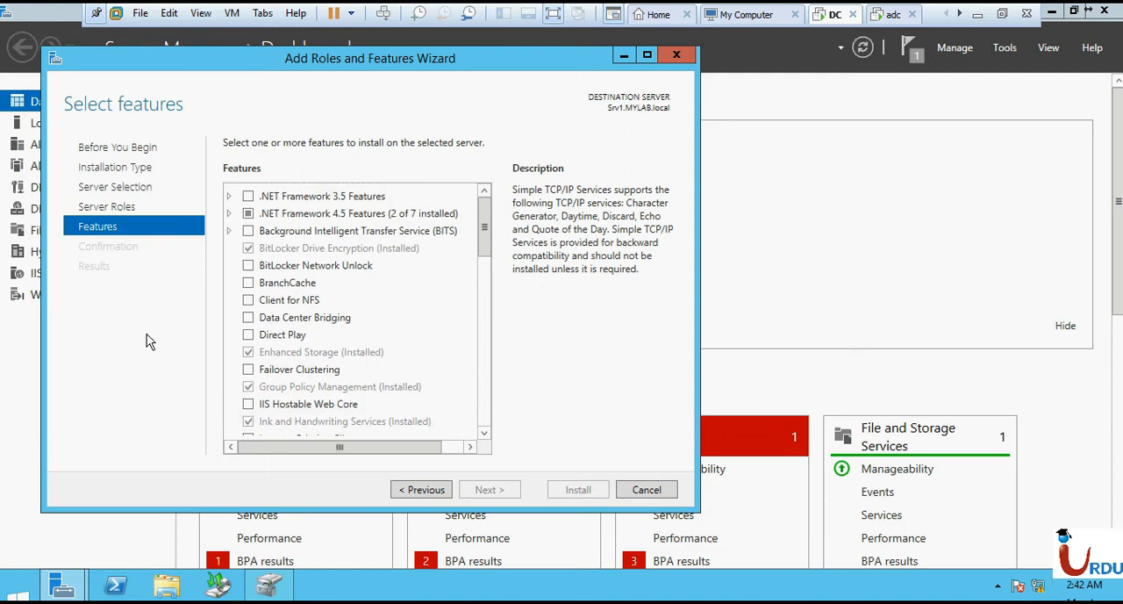
- Return to the server roles and select iSCSI Target Server under File and iSCSI Services in File and Storage Services
click(439, 498)
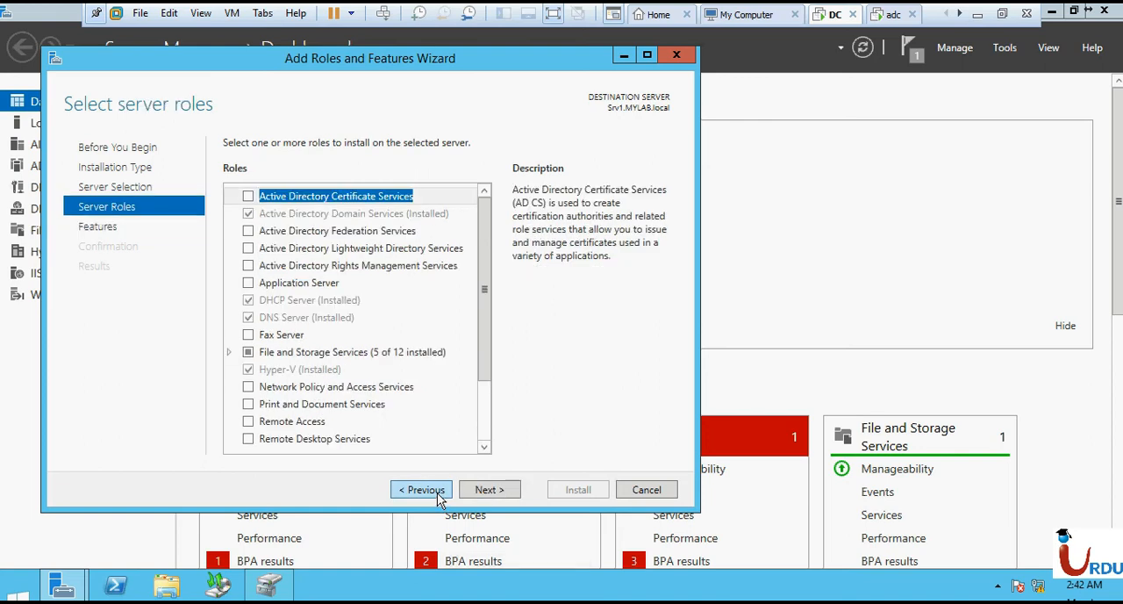
double_click(316, 352)
click(244, 370)
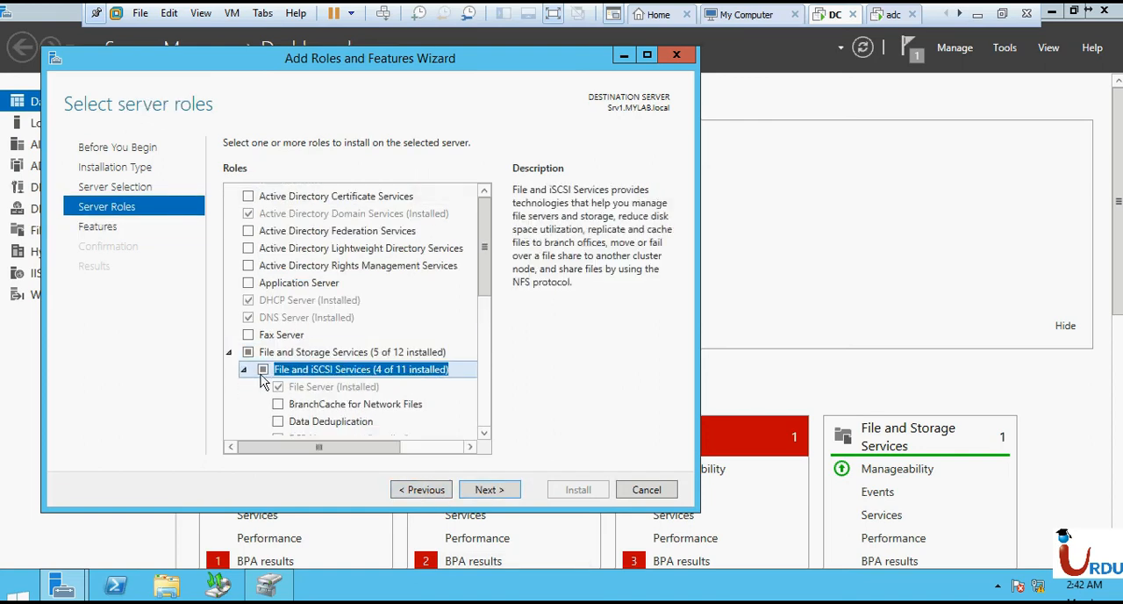
scroll(456, 354, down, 2)
scroll(456, 355, down, 1)
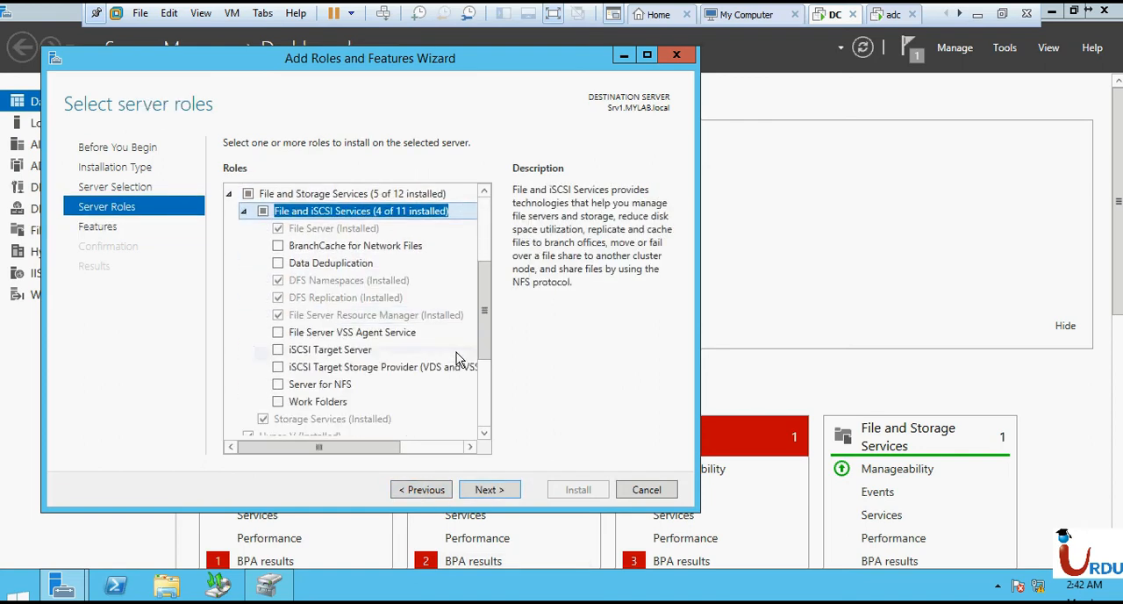
click(349, 353)
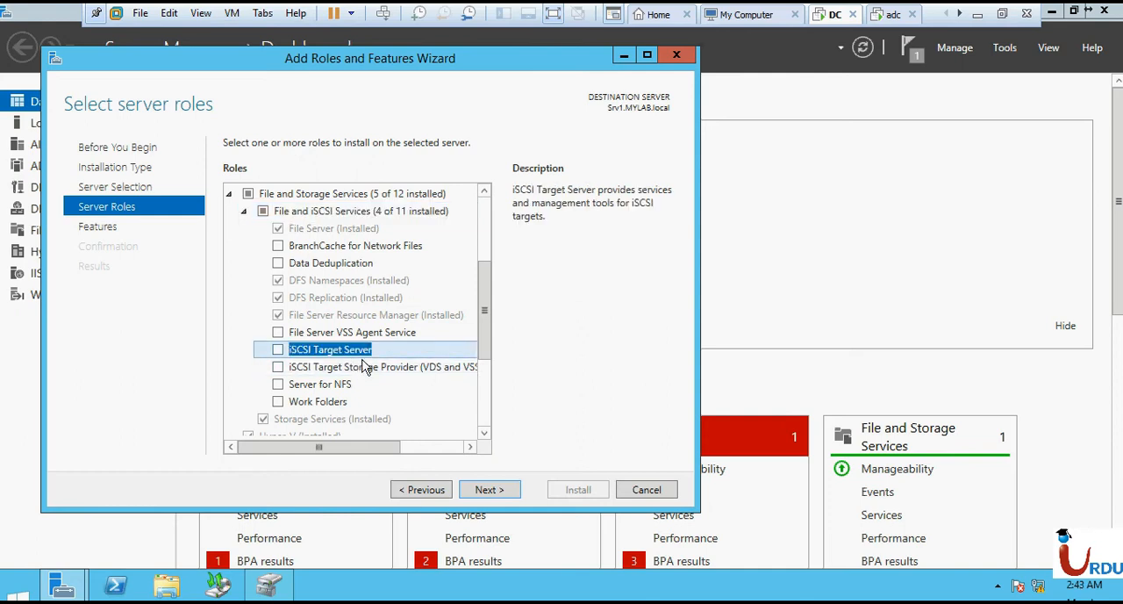
click(278, 351)
- Install the selected iSCSI Target Server role service without additional features and close the wizard
click(487, 493)
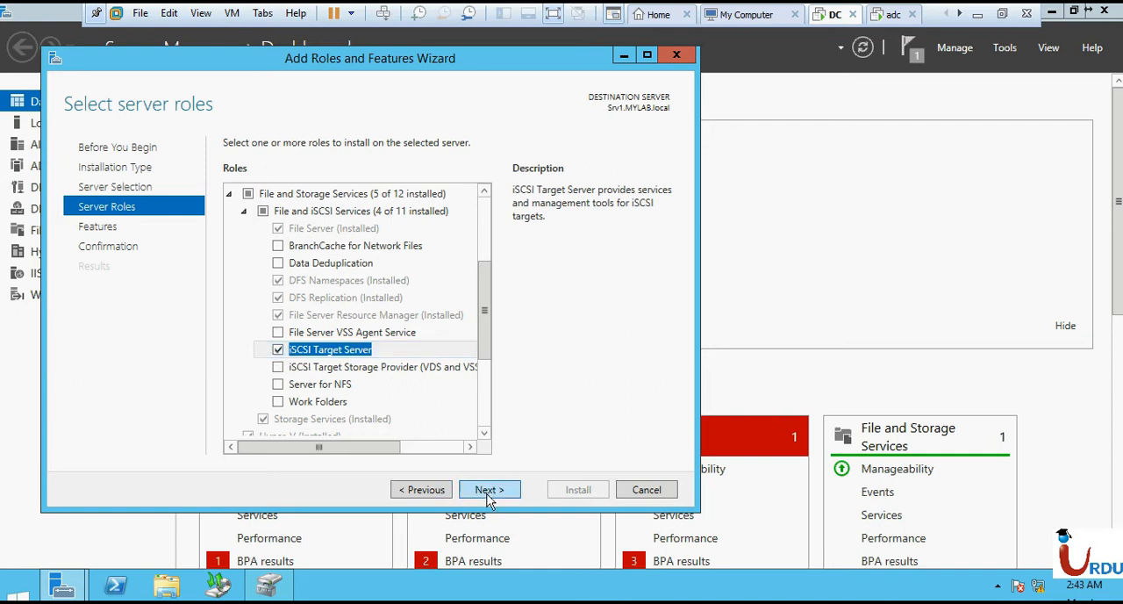
click(488, 496)
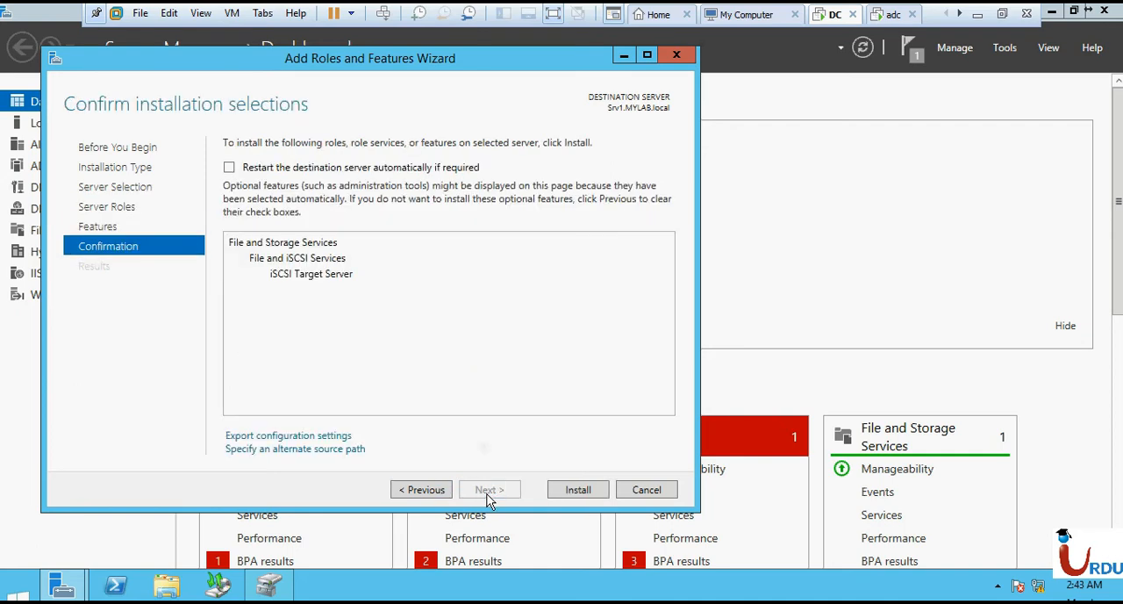
click(583, 489)
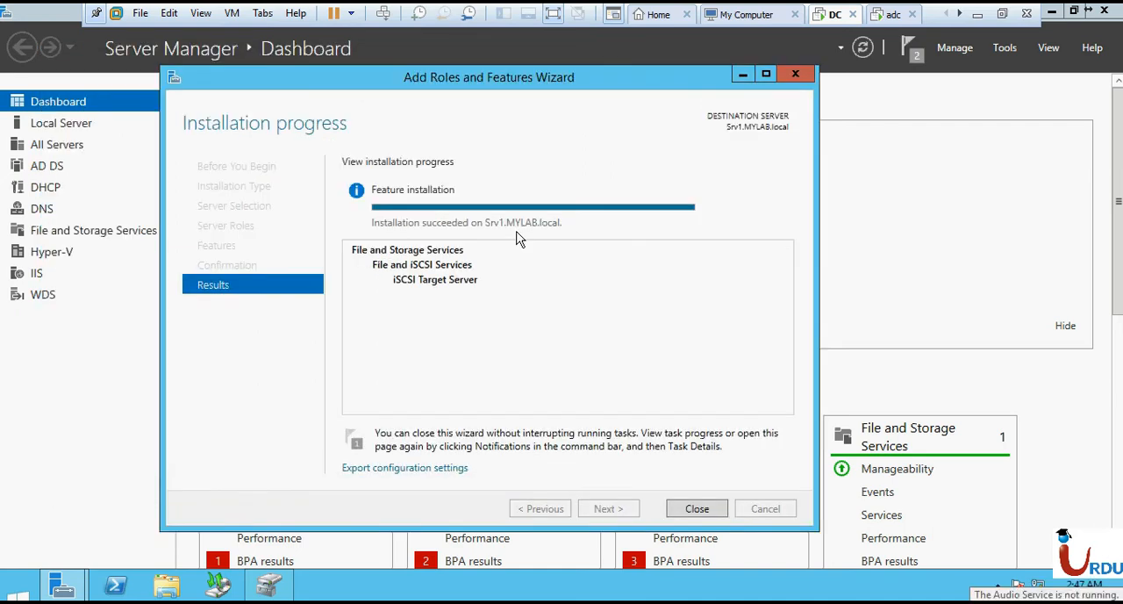
click(700, 512)
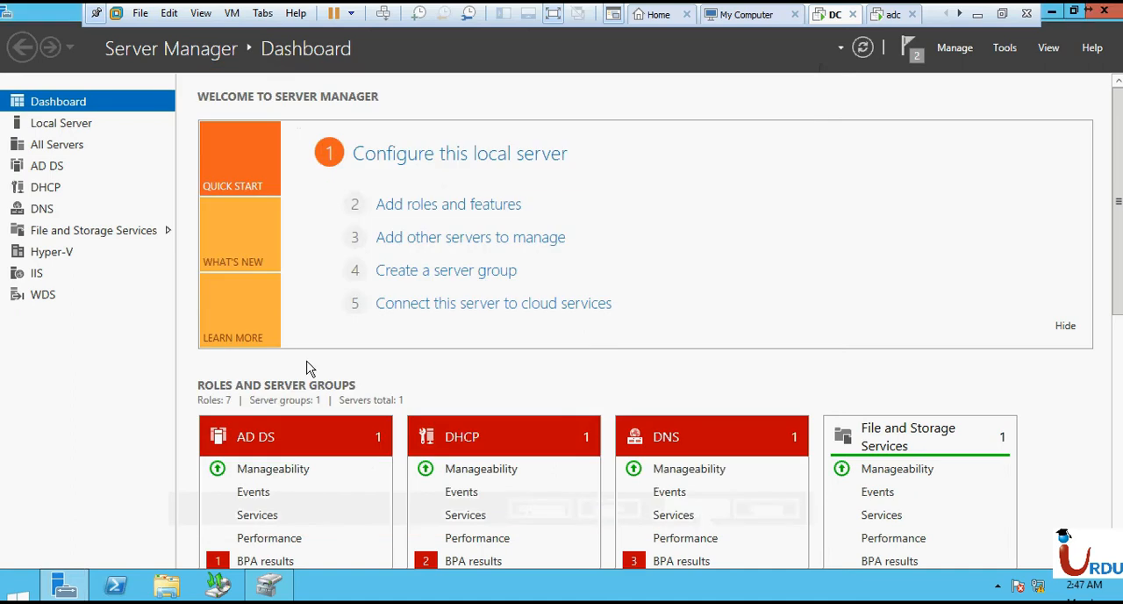
- Open the iSCSI page of File and Storage Services in Server Manager
click(914, 50)
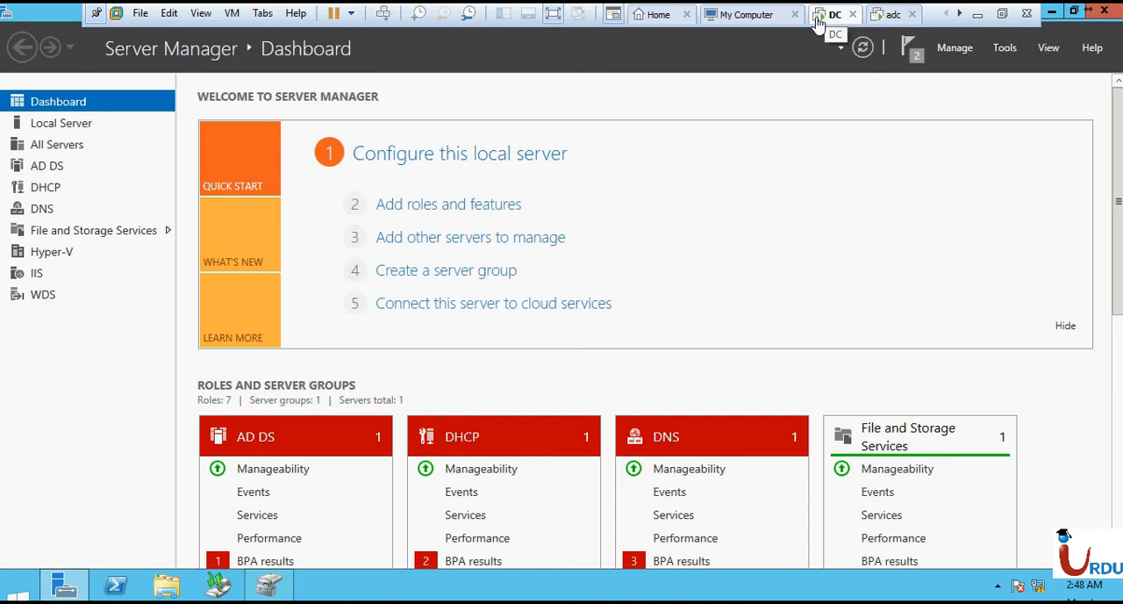
click(88, 231)
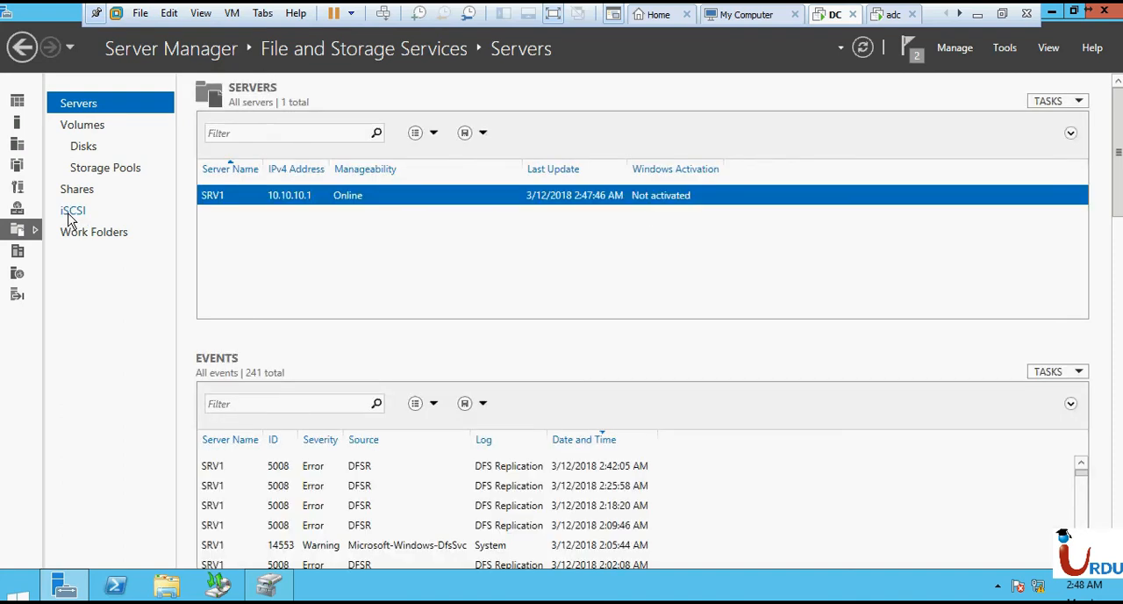
click(77, 190)
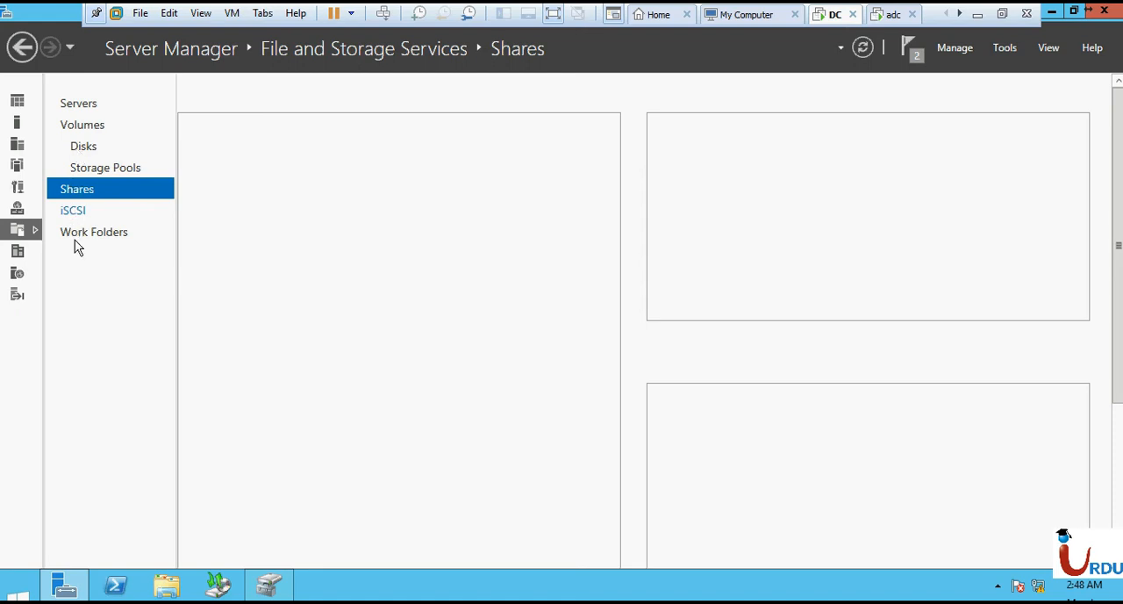
click(72, 214)
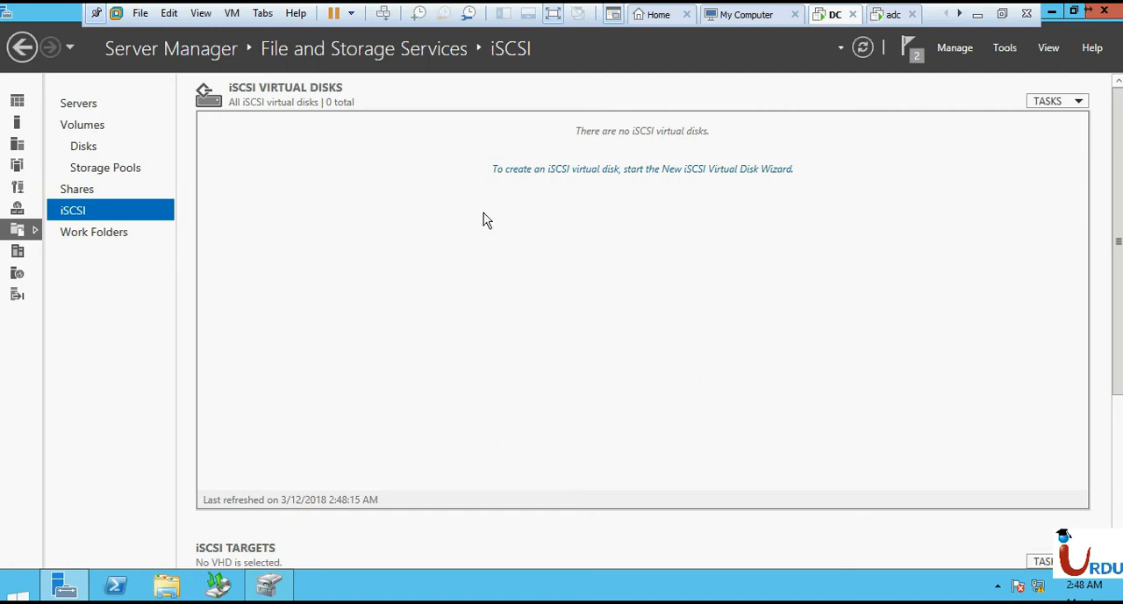
- Start a new iSCSI virtual disk on Srv1 and set its storage location to the custom path C:\iscsi\drive
click(611, 172)
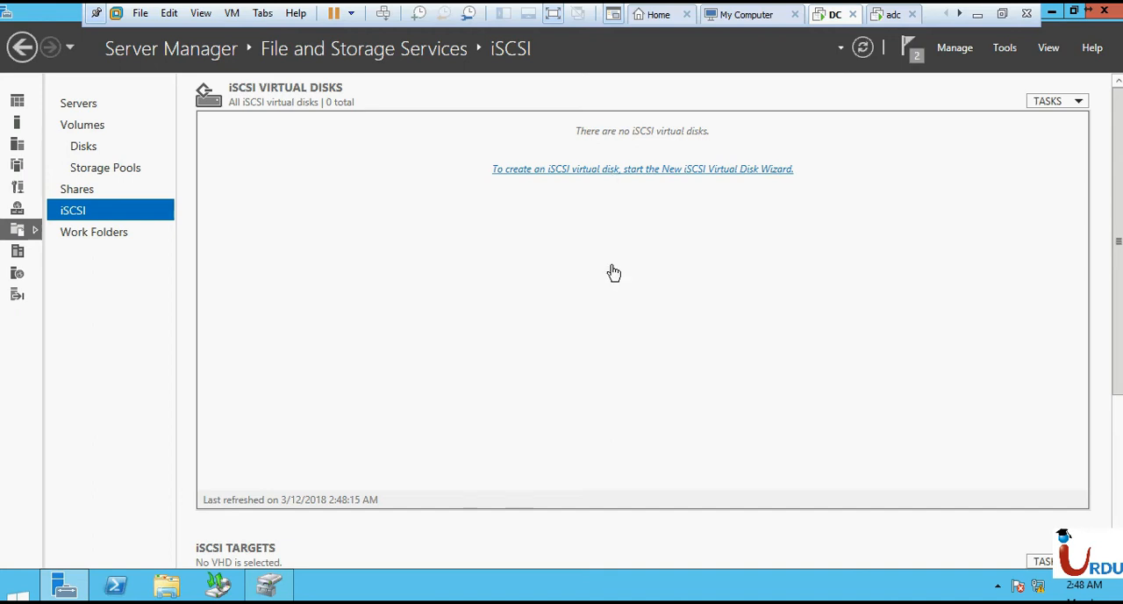
click(734, 98)
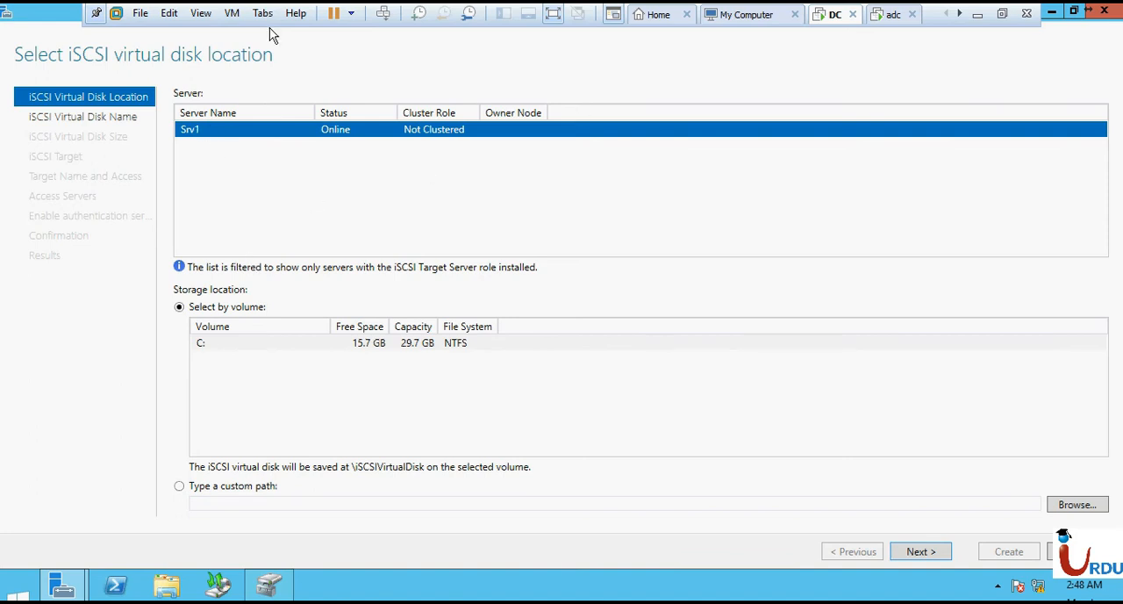
click(209, 311)
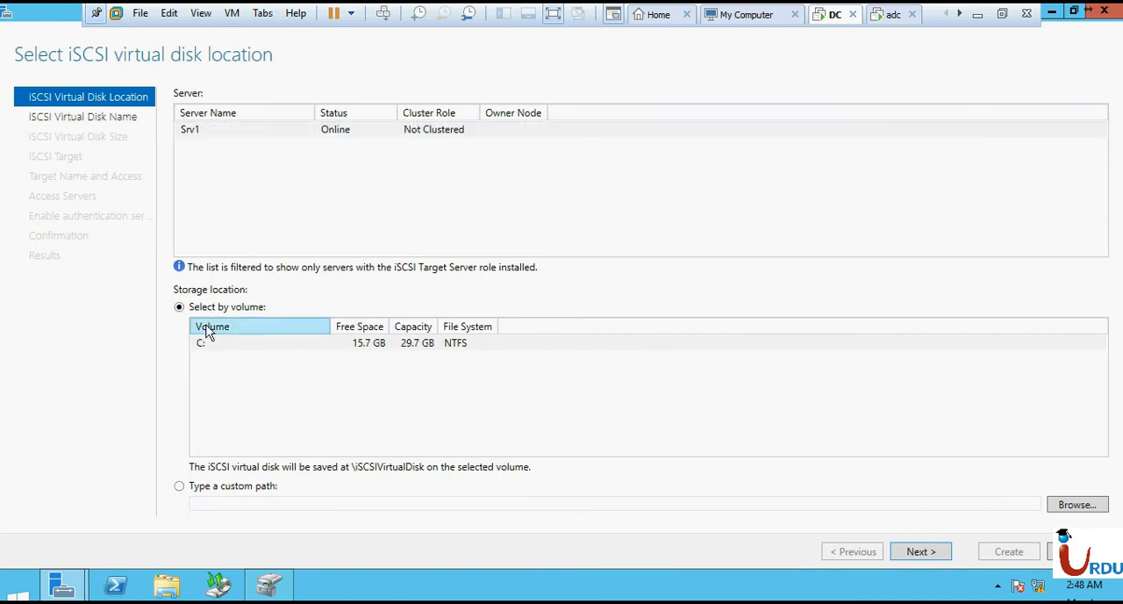
click(259, 503)
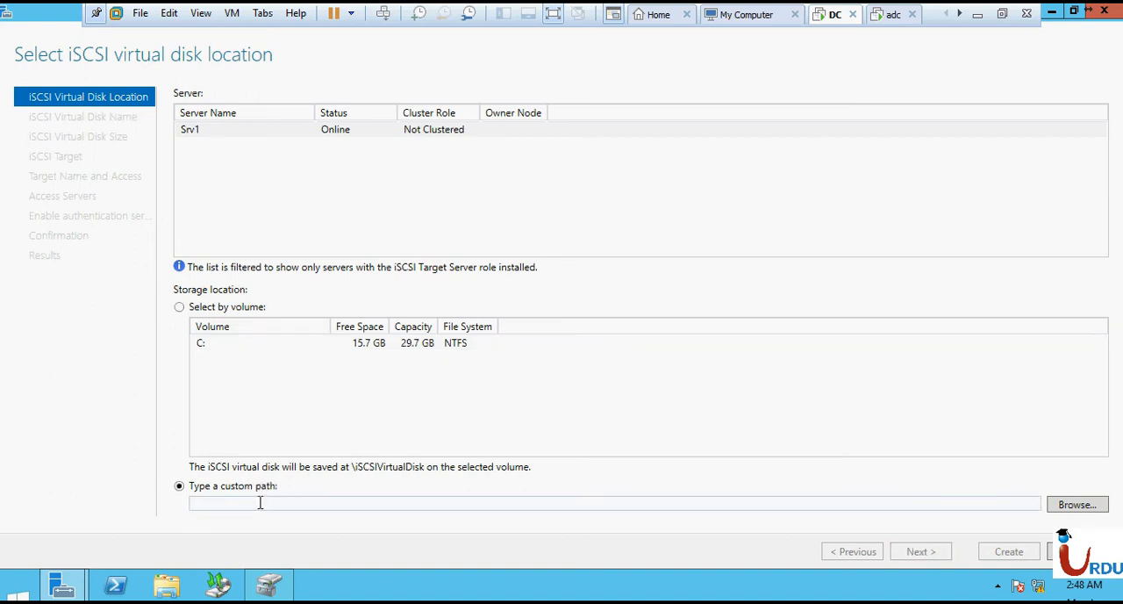
text(C:\iscsi\)
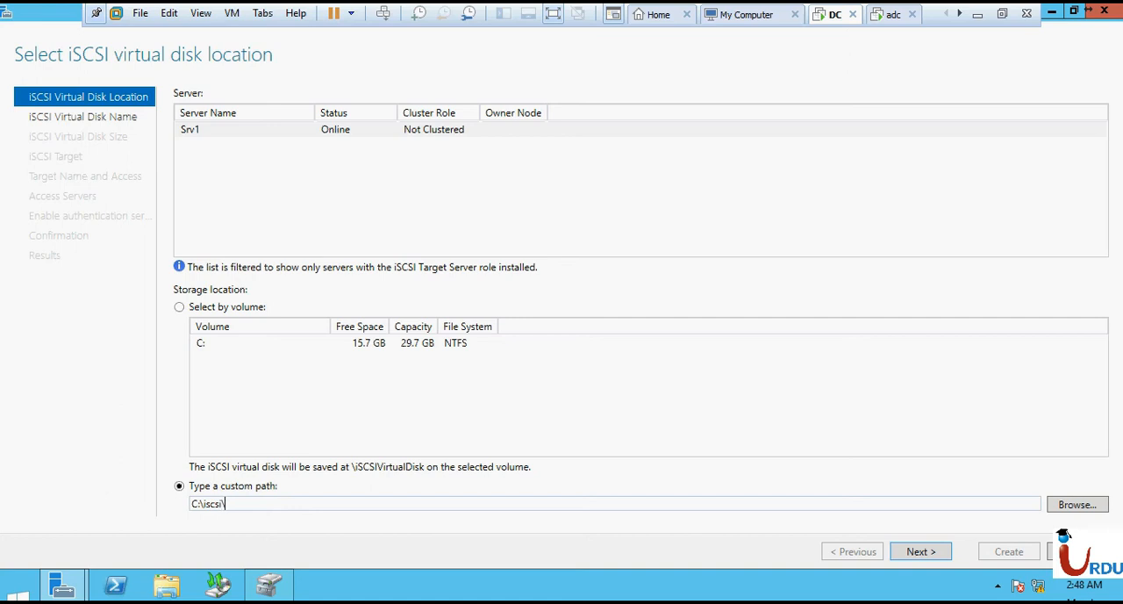
text(drive\)
click(921, 553)
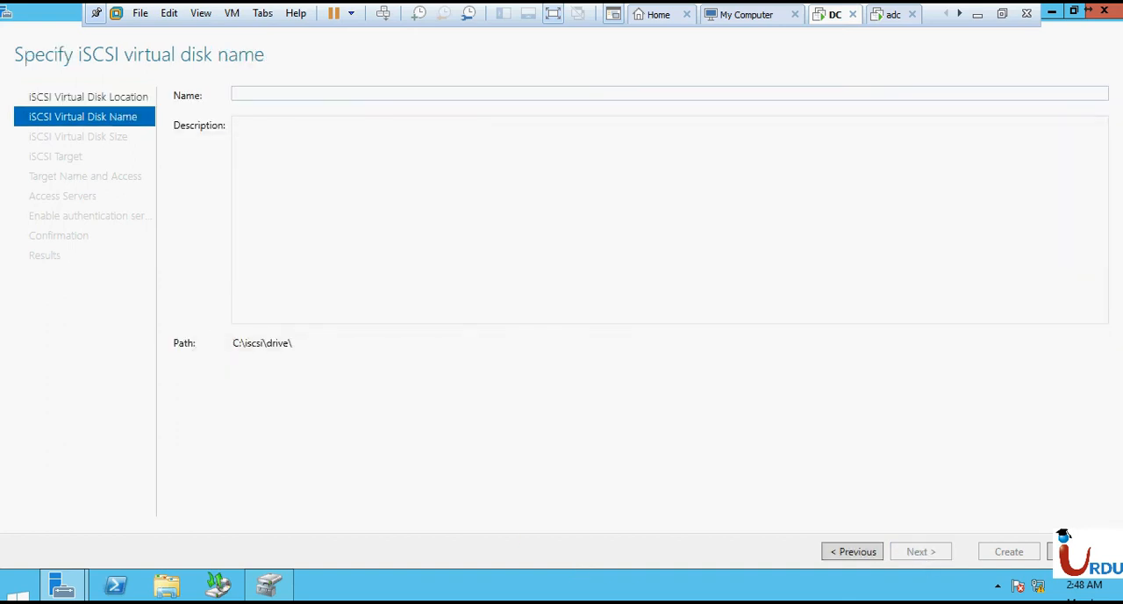
- Name the iSCSI virtual disk iSCSI01 and check its resulting file path
text(ISC)
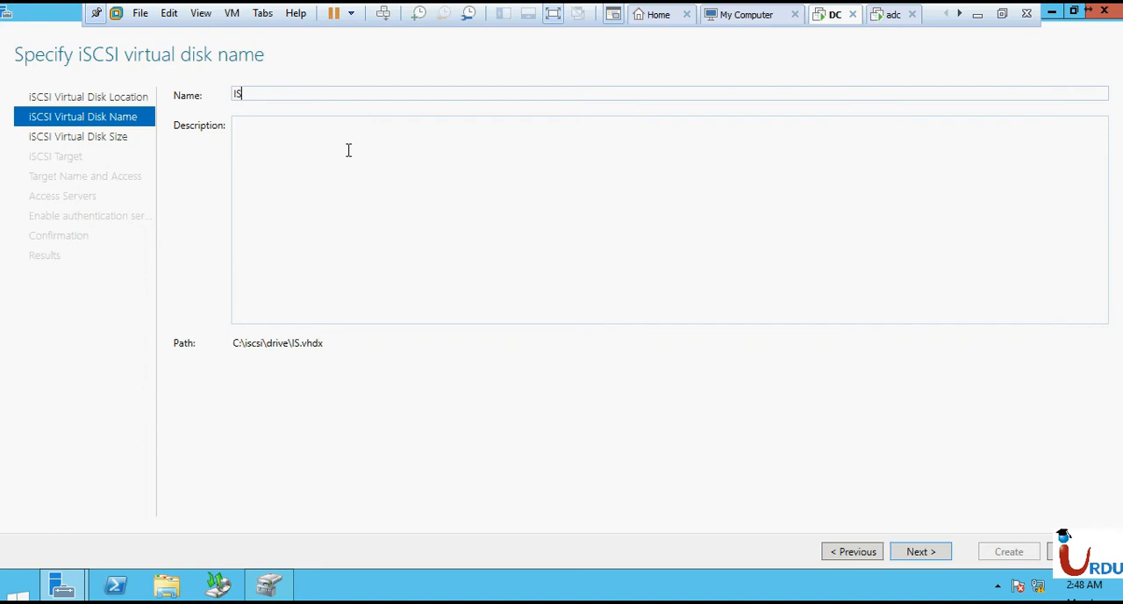
key(BackSpace)
key(BackSpace)
text(SCSI01)
double_click(347, 344)
click(335, 346)
drag(313, 346, 333, 347)
click(334, 347)
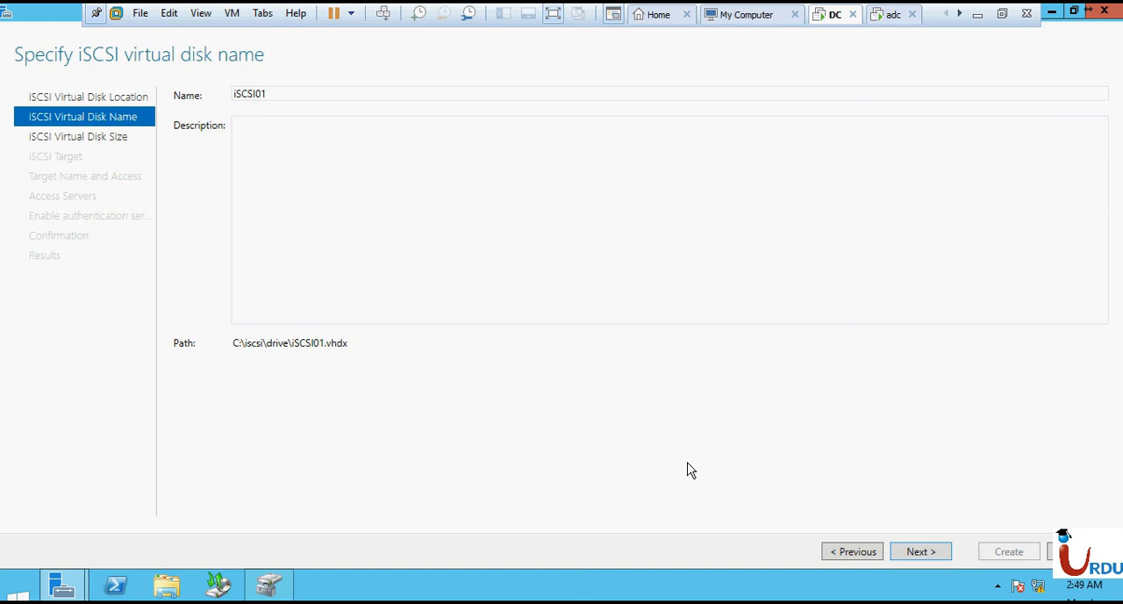
- Set the virtual disk size to 5 GB and keep the fixed size type
click(919, 554)
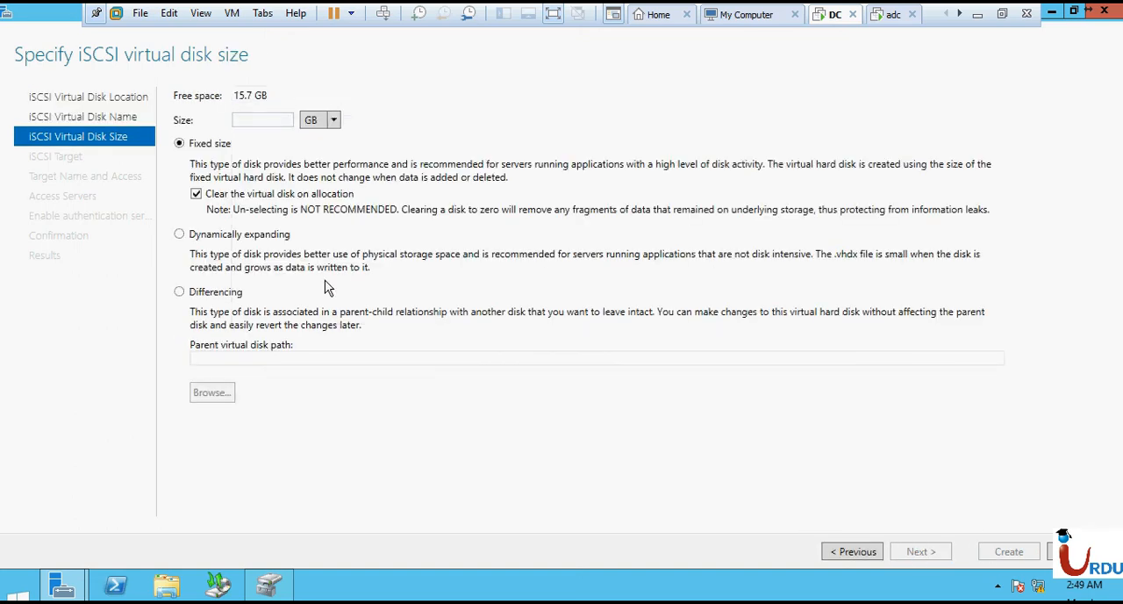
text(5)
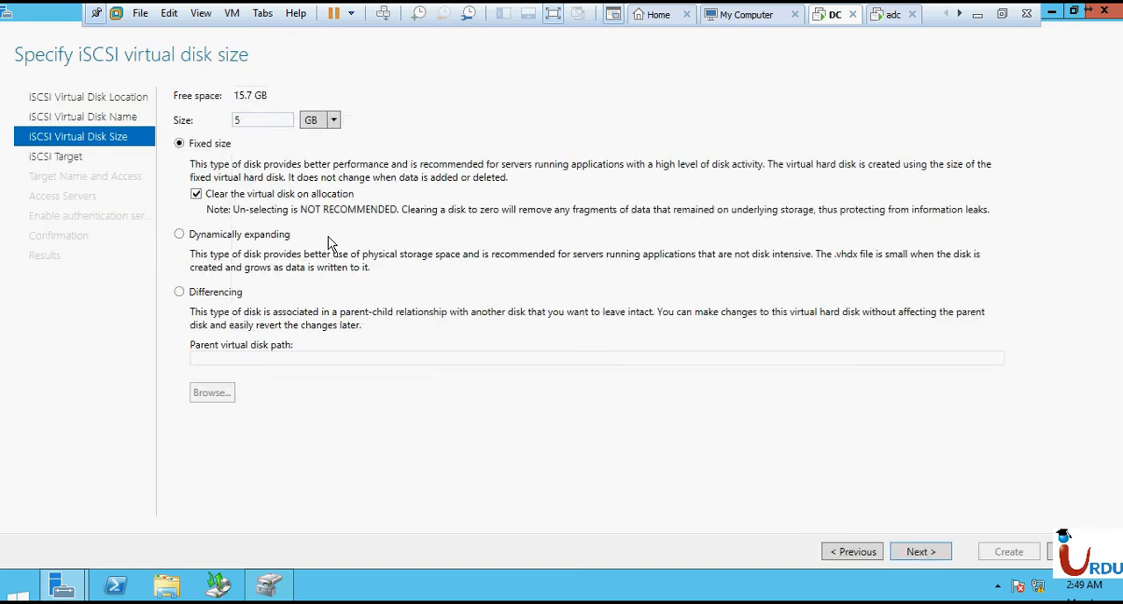
click(212, 147)
click(225, 299)
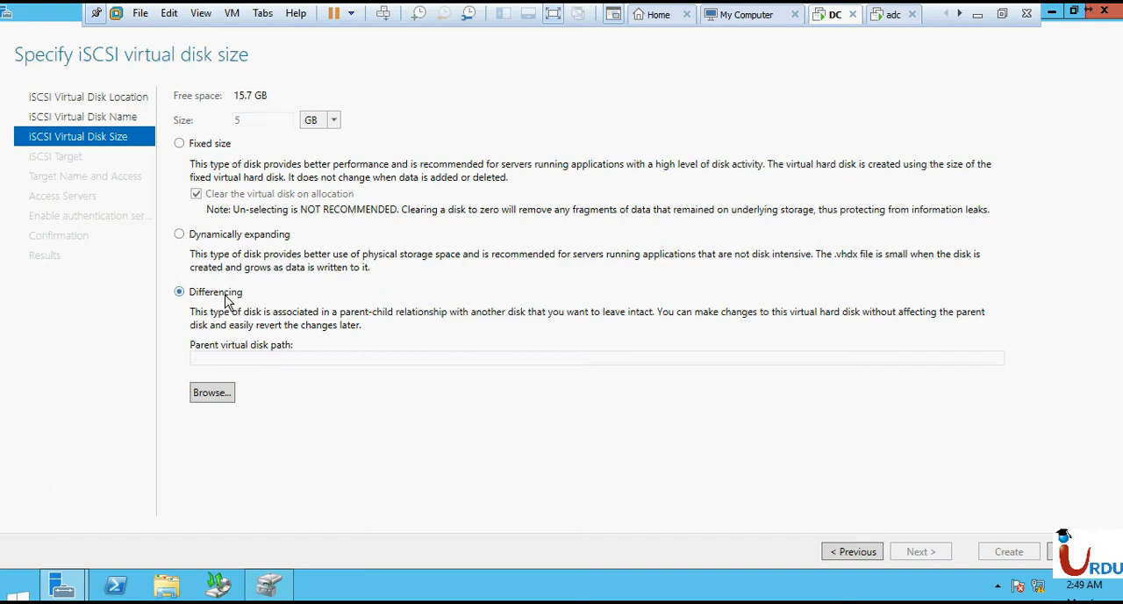
click(214, 392)
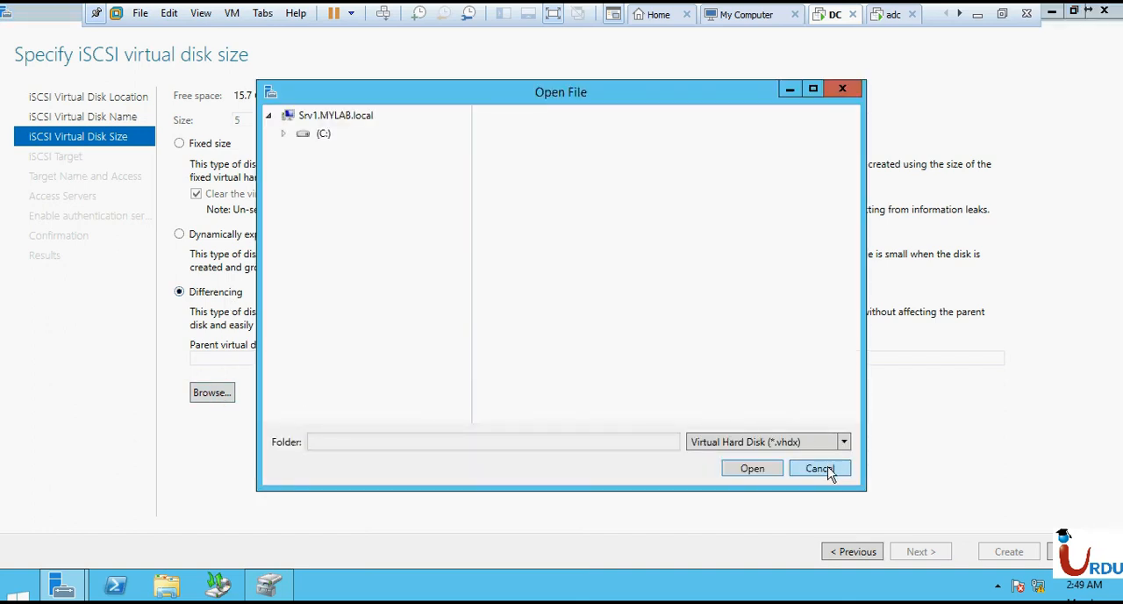
click(284, 134)
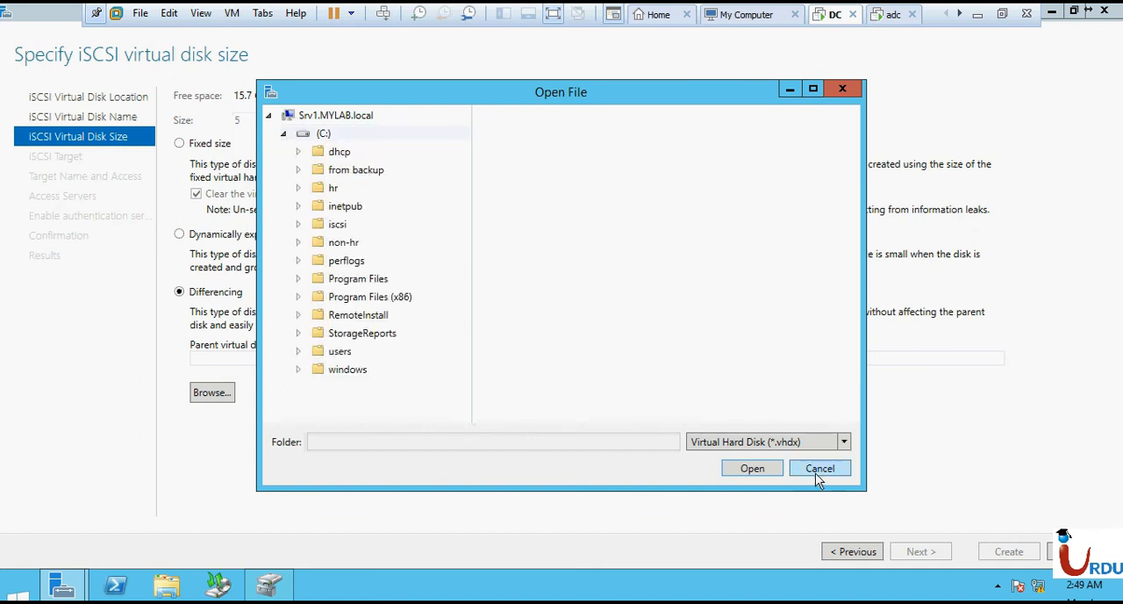
click(819, 469)
click(180, 146)
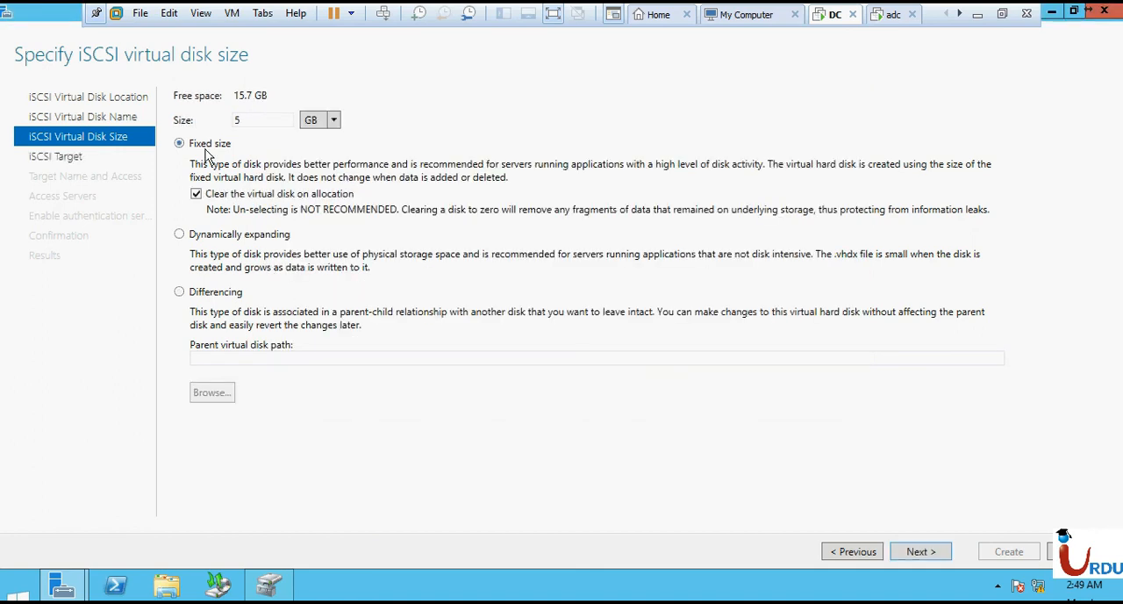
- Assign the virtual disk to a new iSCSI target named ISCSI01
click(920, 551)
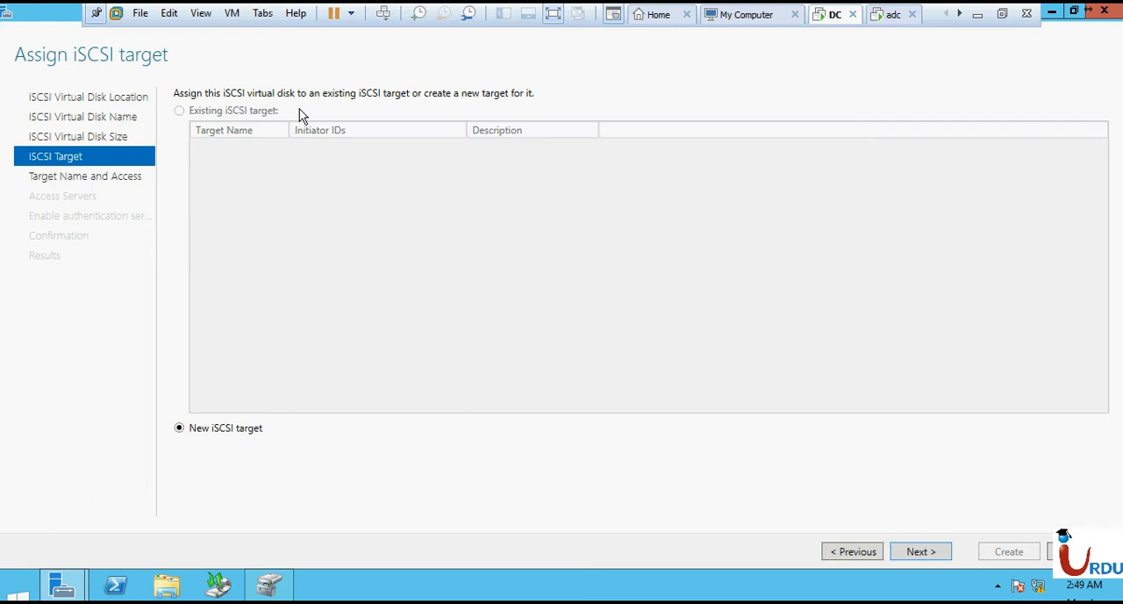
click(917, 553)
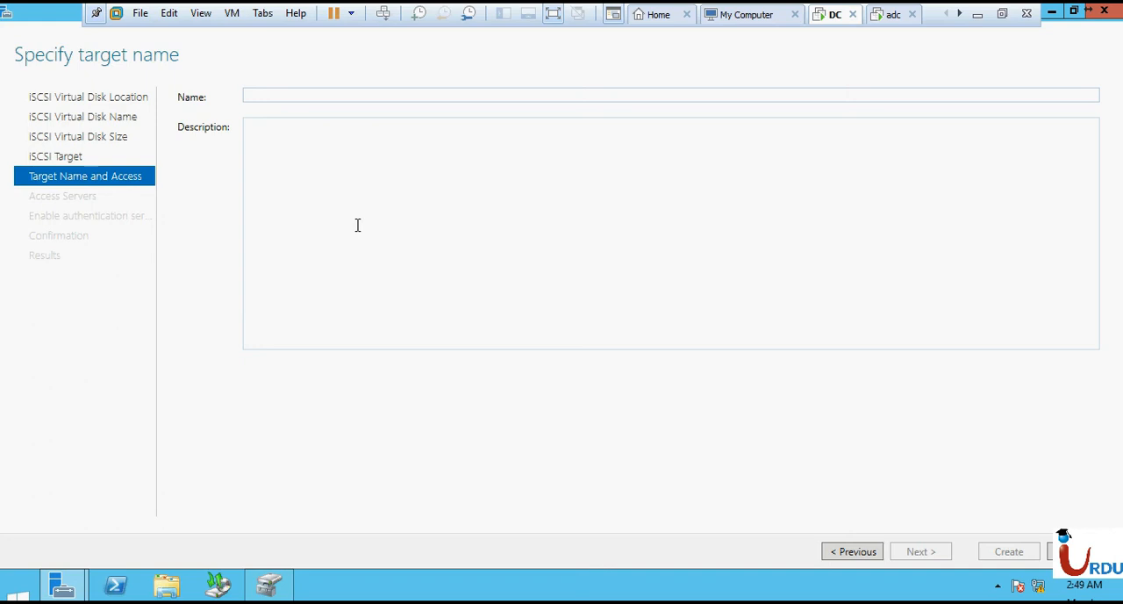
text(iSCSI01)
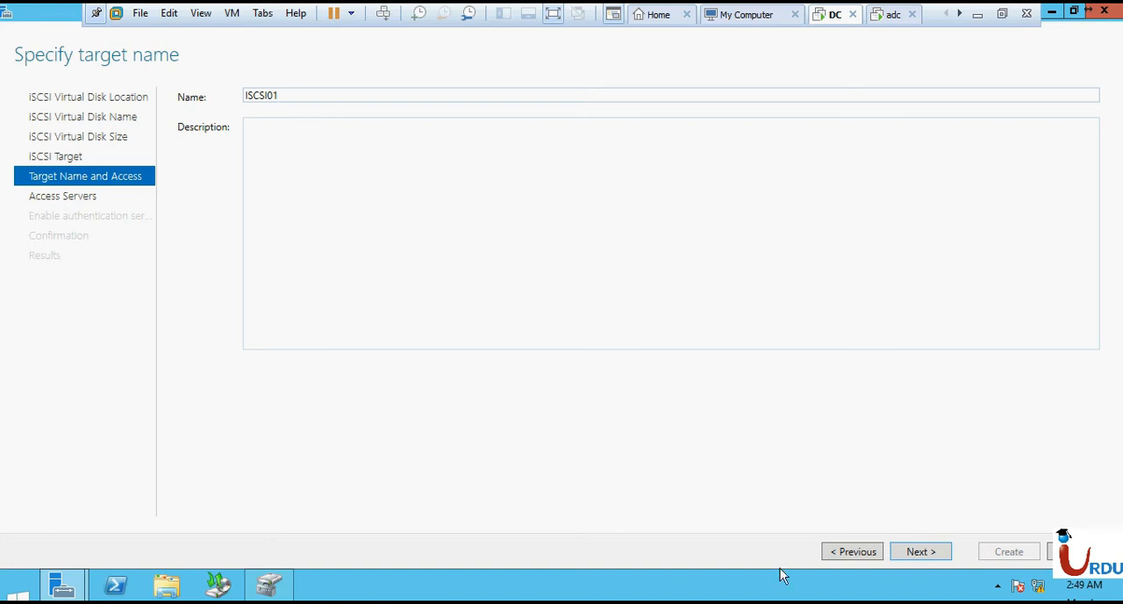
click(917, 552)
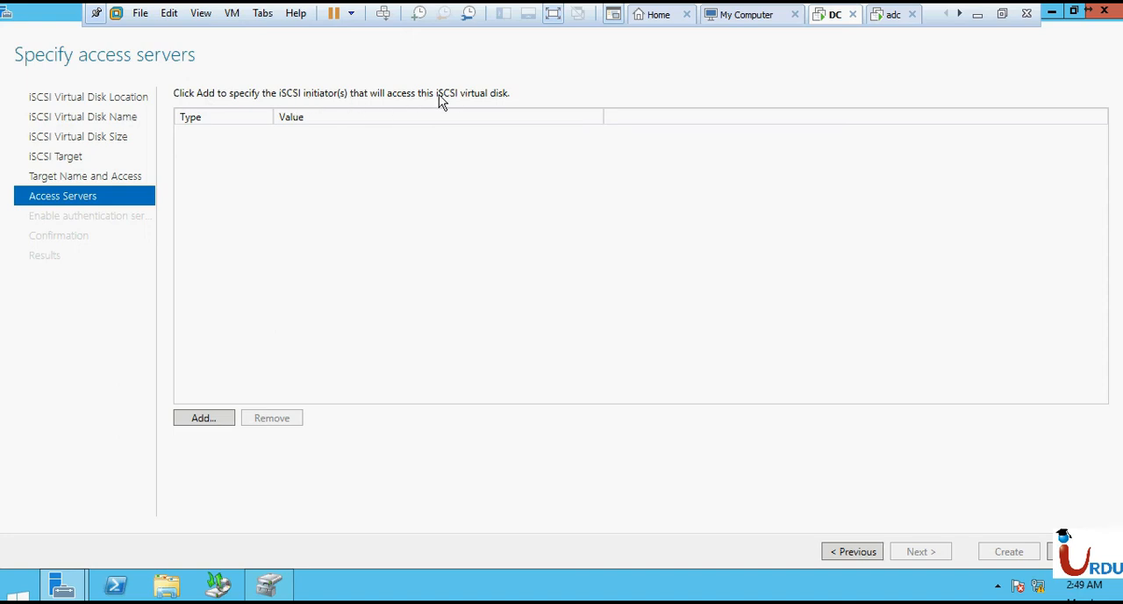
- Begin adding an access server initiator, choosing to identify it by entering a value for a selected type
click(201, 422)
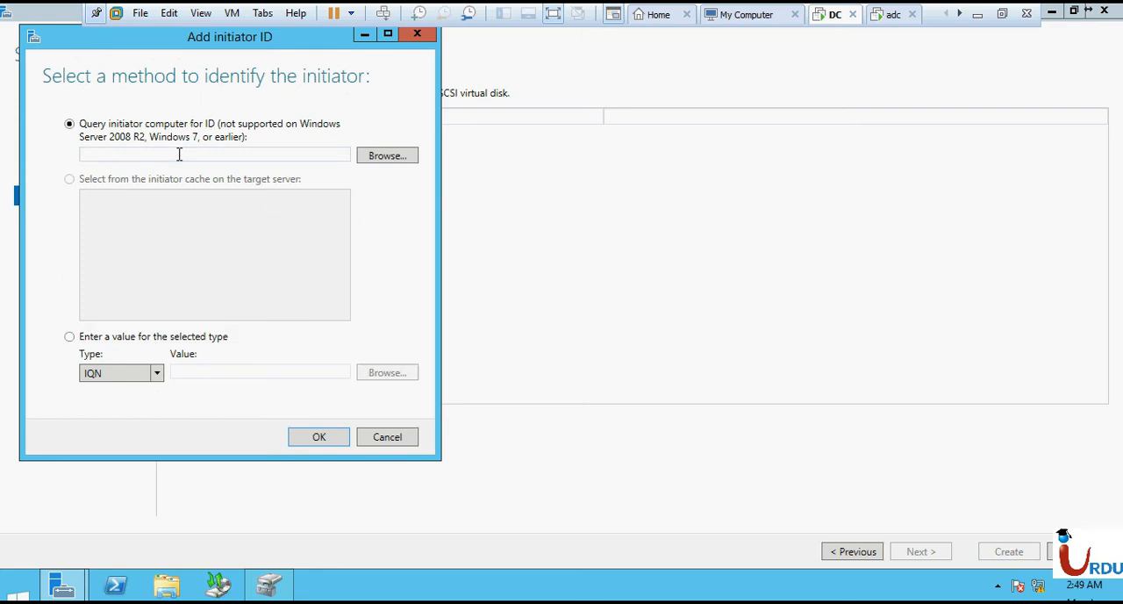
click(375, 157)
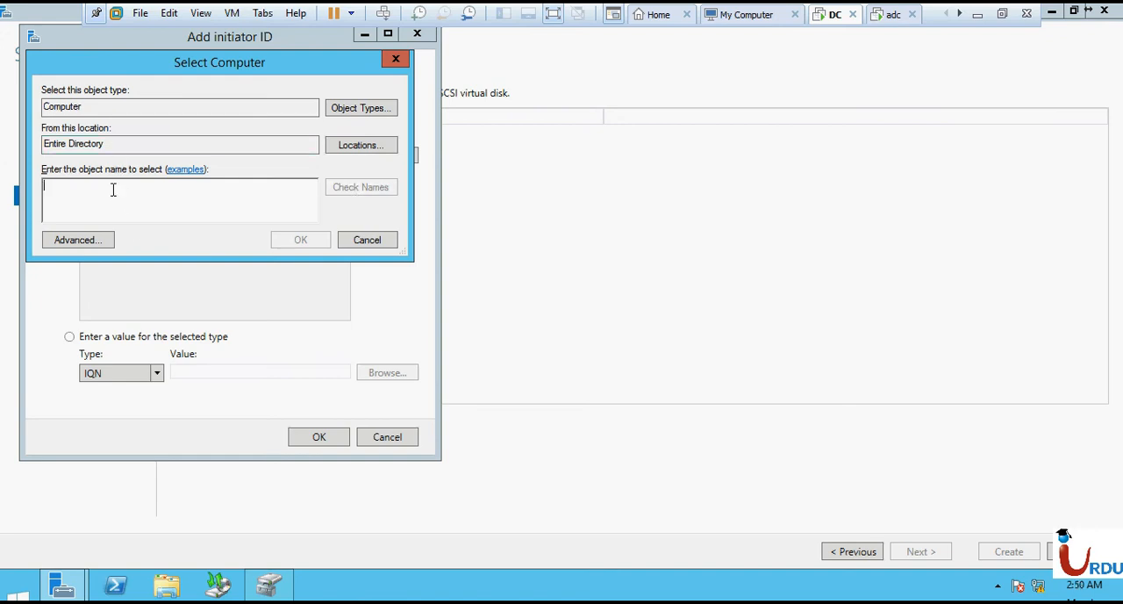
click(367, 239)
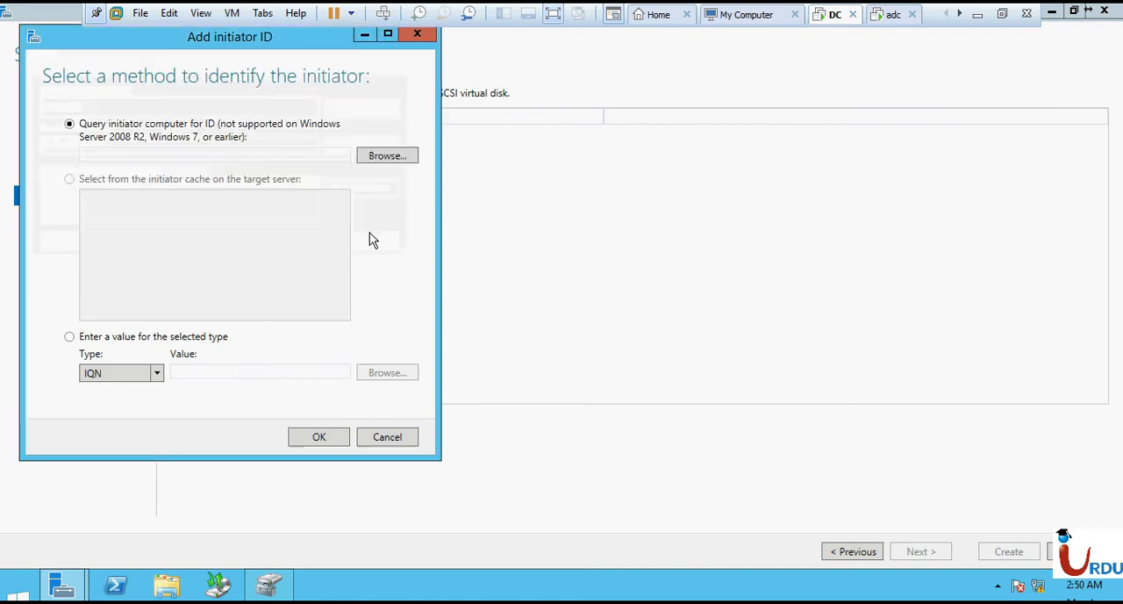
click(174, 342)
click(155, 374)
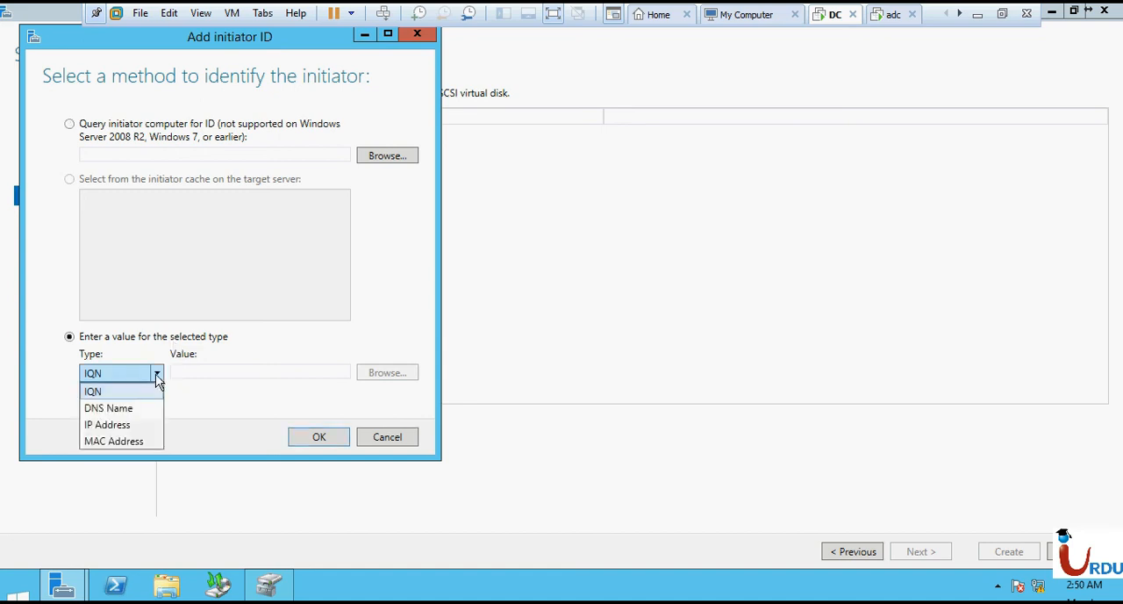
- Try ISCSI0001 as the initiator's value with the IQN type, and switch the type to MAC Address
click(203, 370)
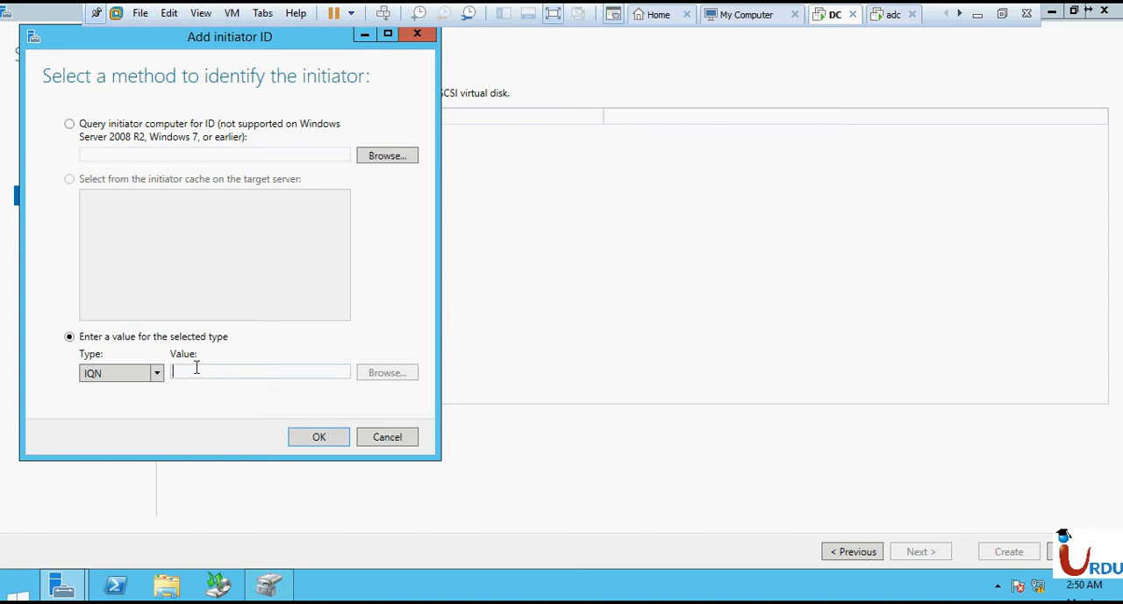
text(ISCSI0001)
drag(220, 370, 158, 375)
click(158, 374)
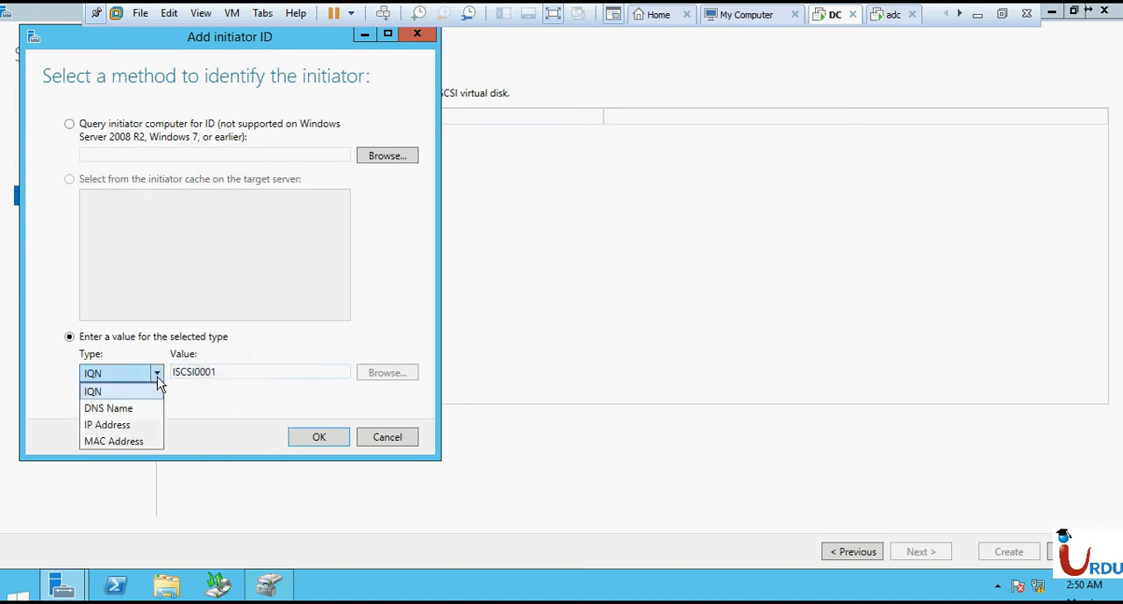
click(143, 441)
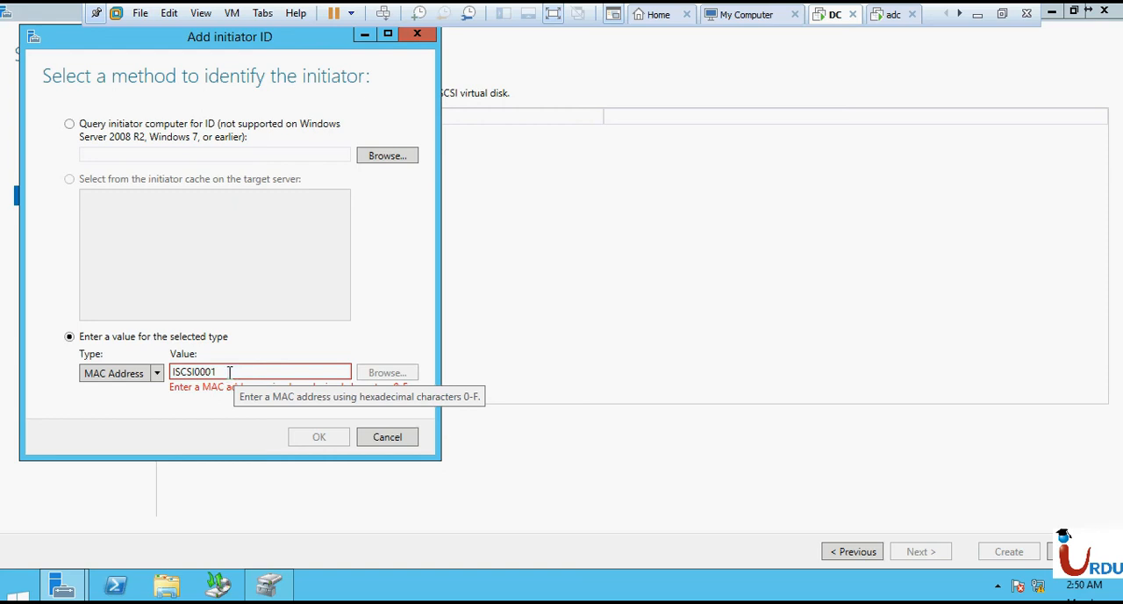
- Set the initiator's identifier type to IP Address and switch to the adc virtual machine
click(152, 376)
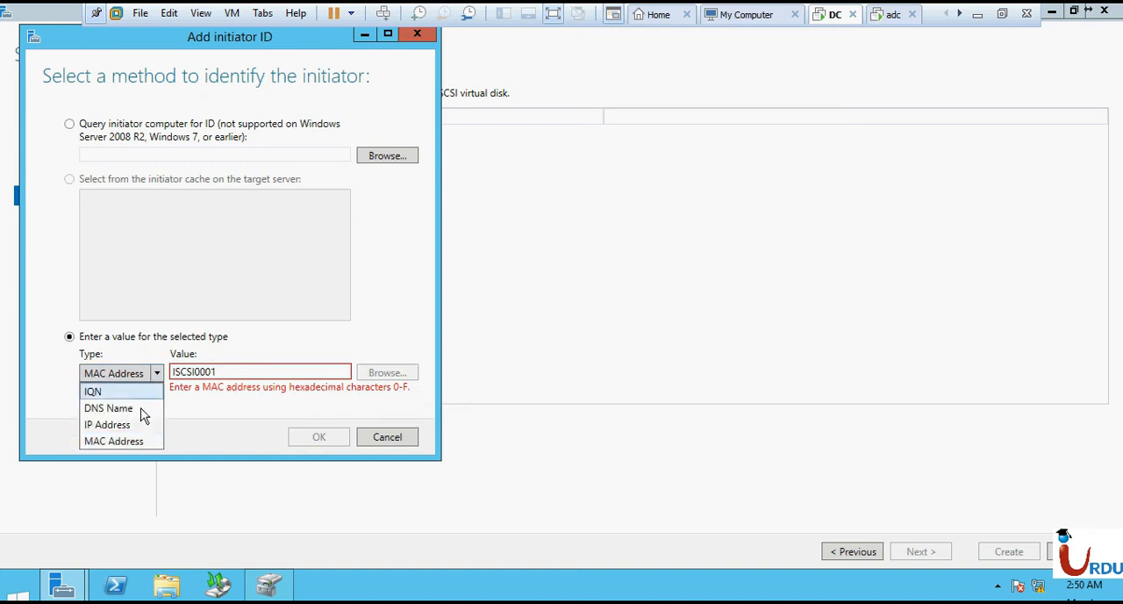
click(141, 425)
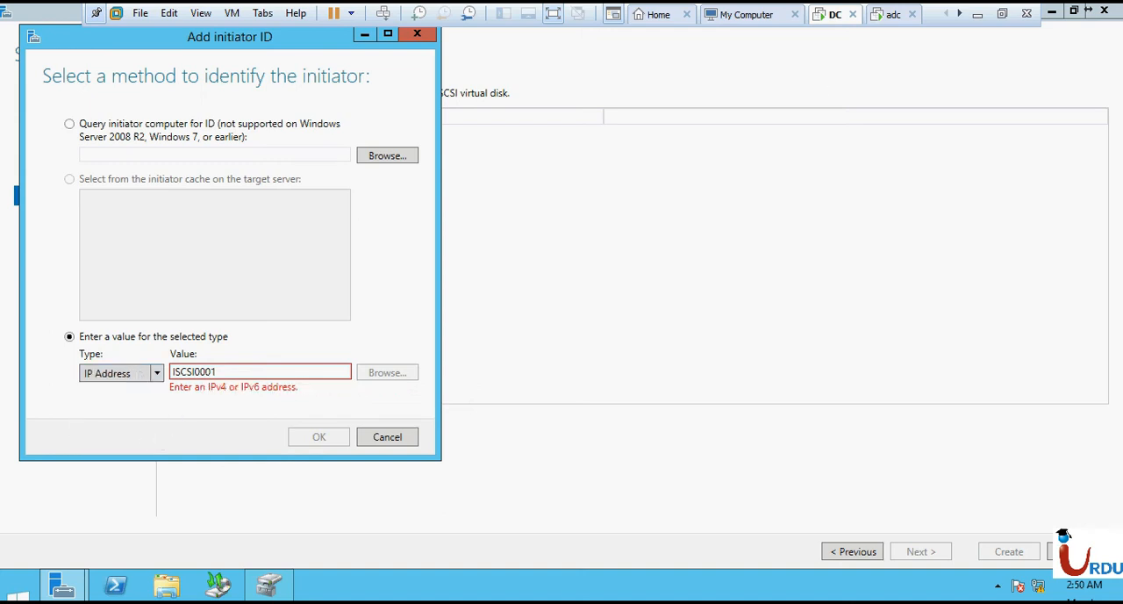
click(883, 20)
key(super+r)
text(cmd)
key(Return)
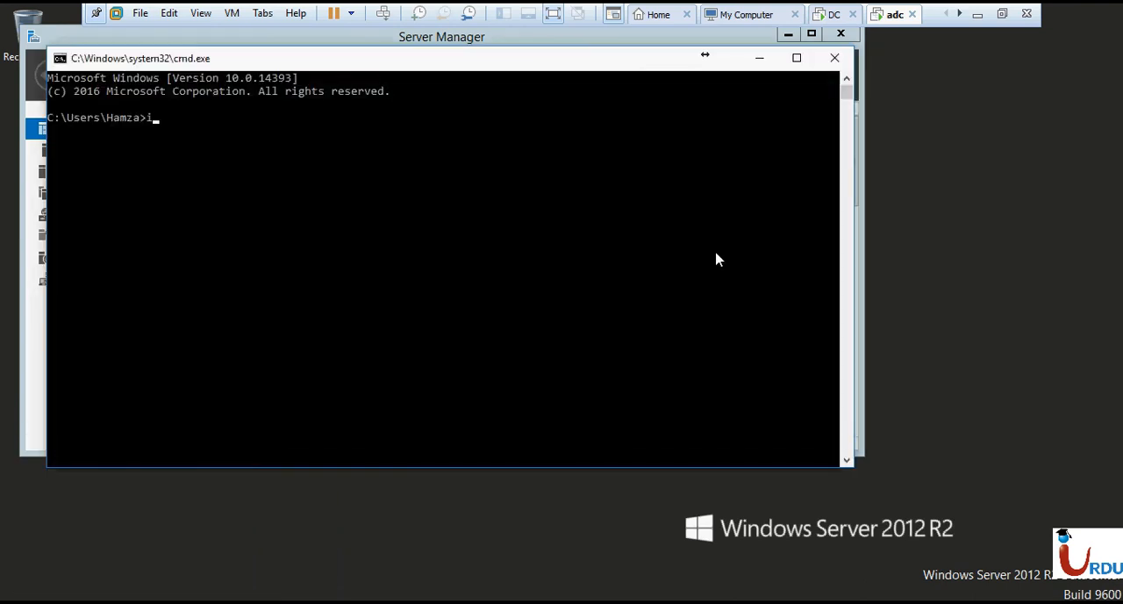
click(835, 57)
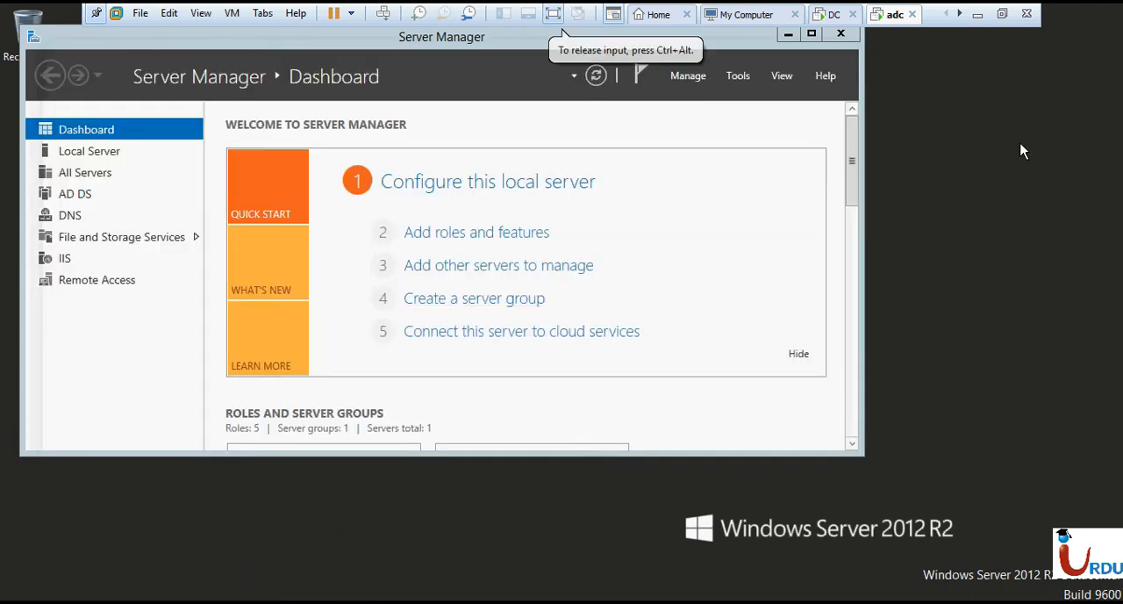
- Open a command prompt inside the adc virtual machine and look up its IPv4 address with ipconfig
key(super+r)
text(cmd)
key(Return)
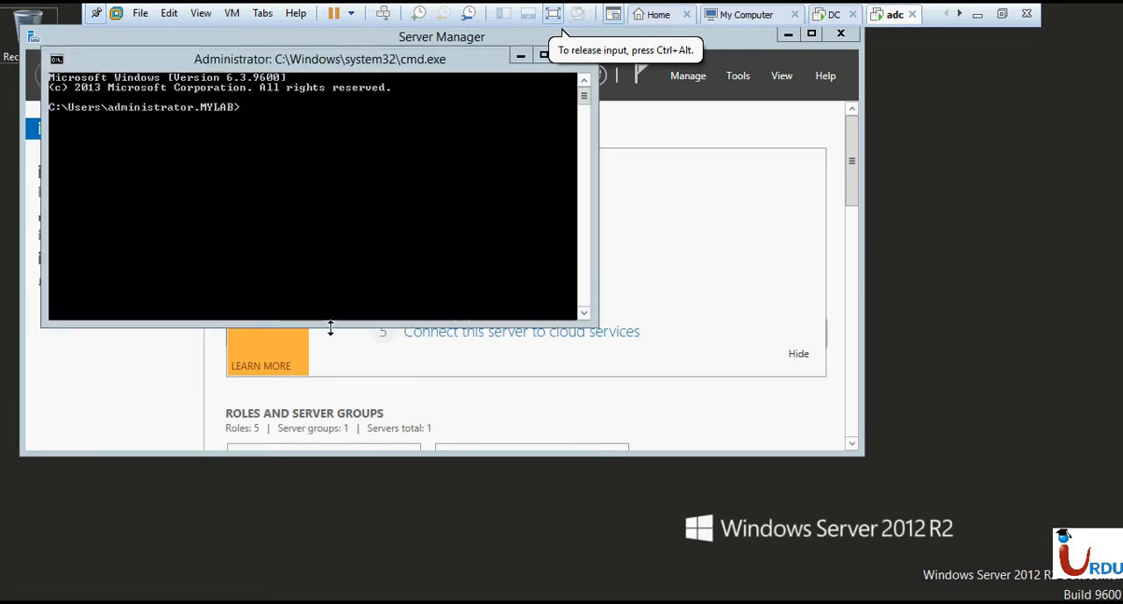
click(365, 257)
text(ipconif)
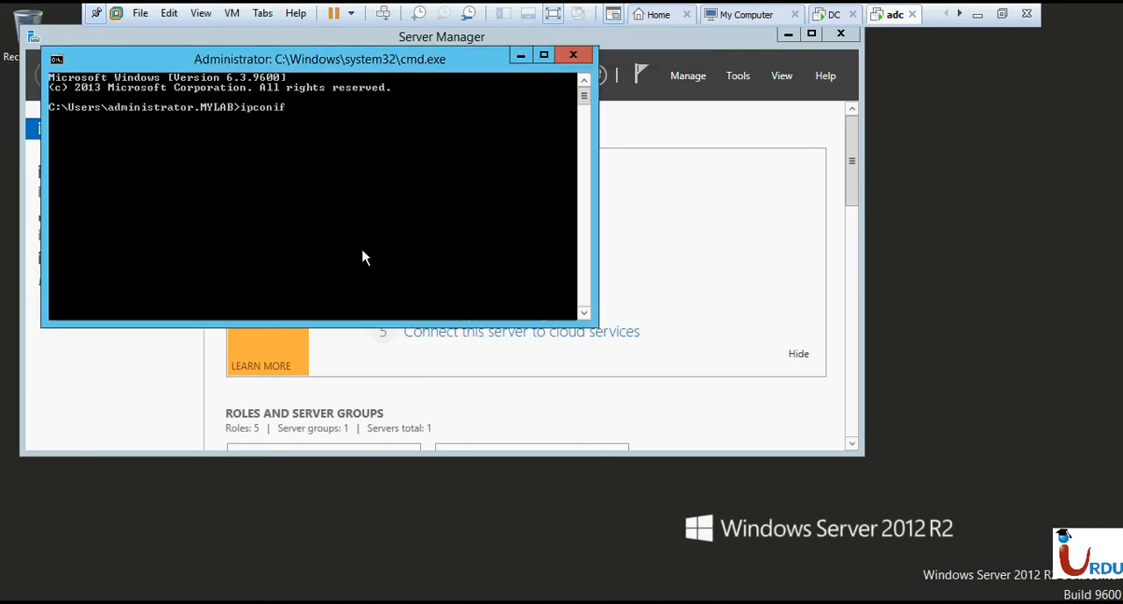
text(g)
key(Return)
text(ipcon)
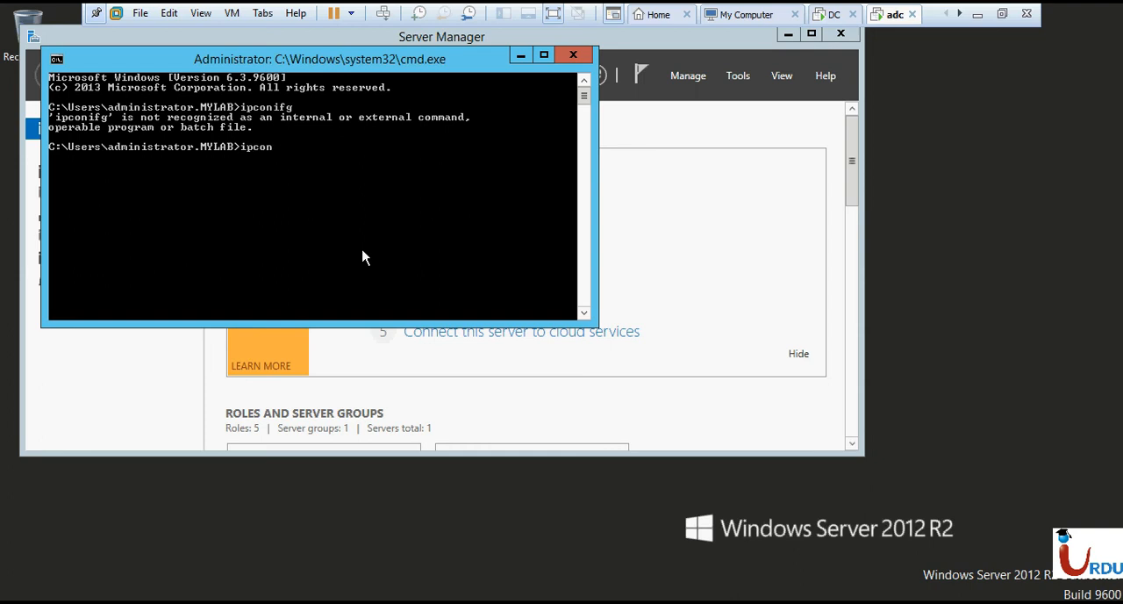
text(fig)
key(Return)
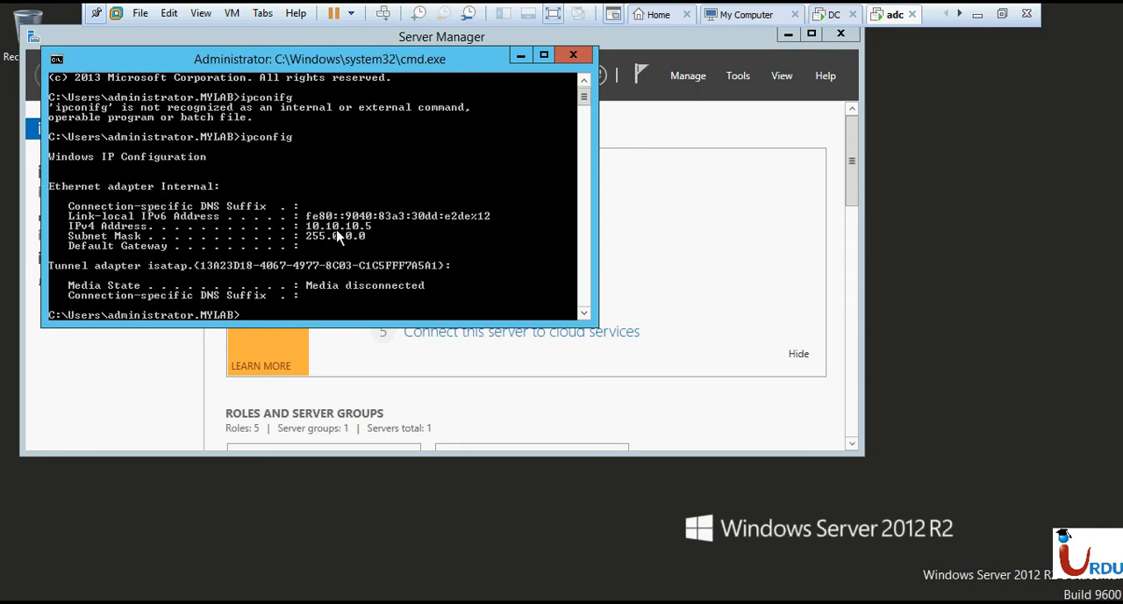
- Return to the DC virtual machine and replace the initiator's value with the IP address 10.10.10.5
click(835, 15)
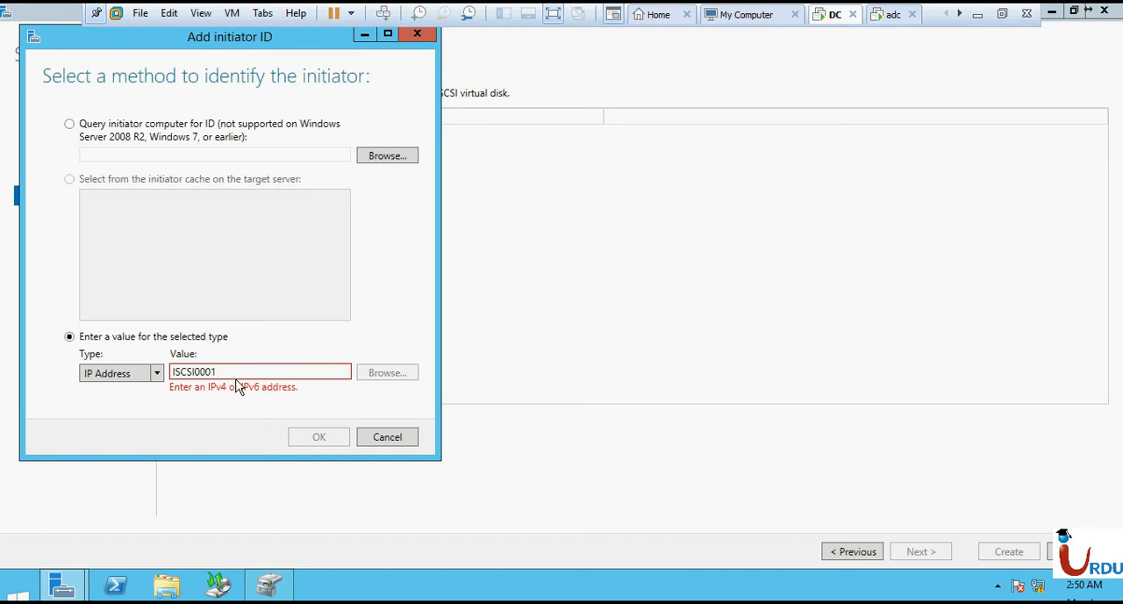
drag(235, 377, 112, 384)
text(10.10.10.2)
key(BackSpace)
text(5)
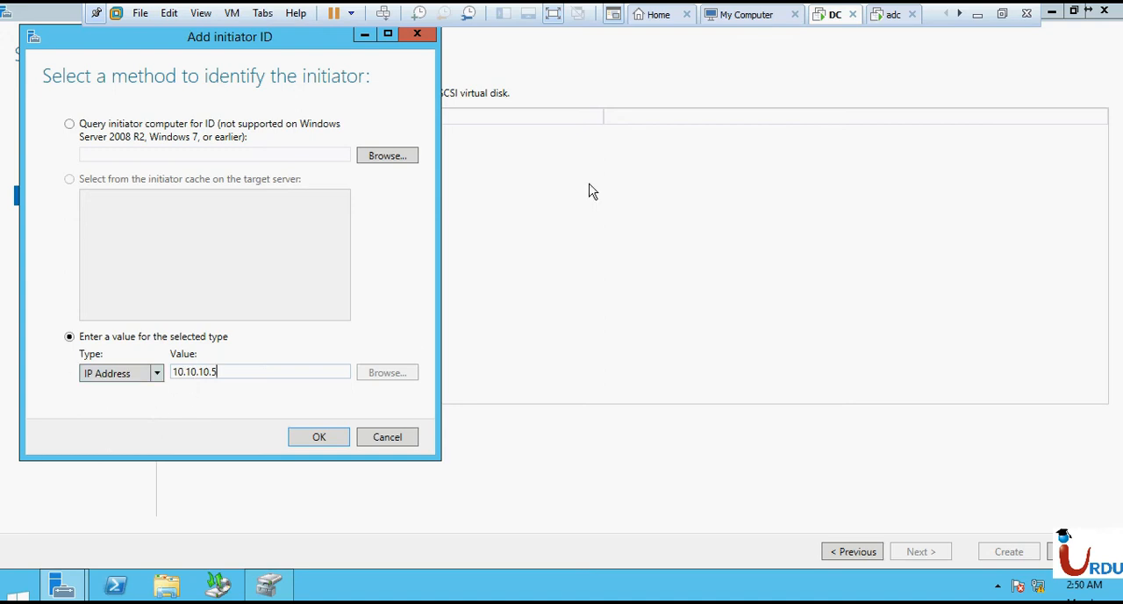
click(385, 158)
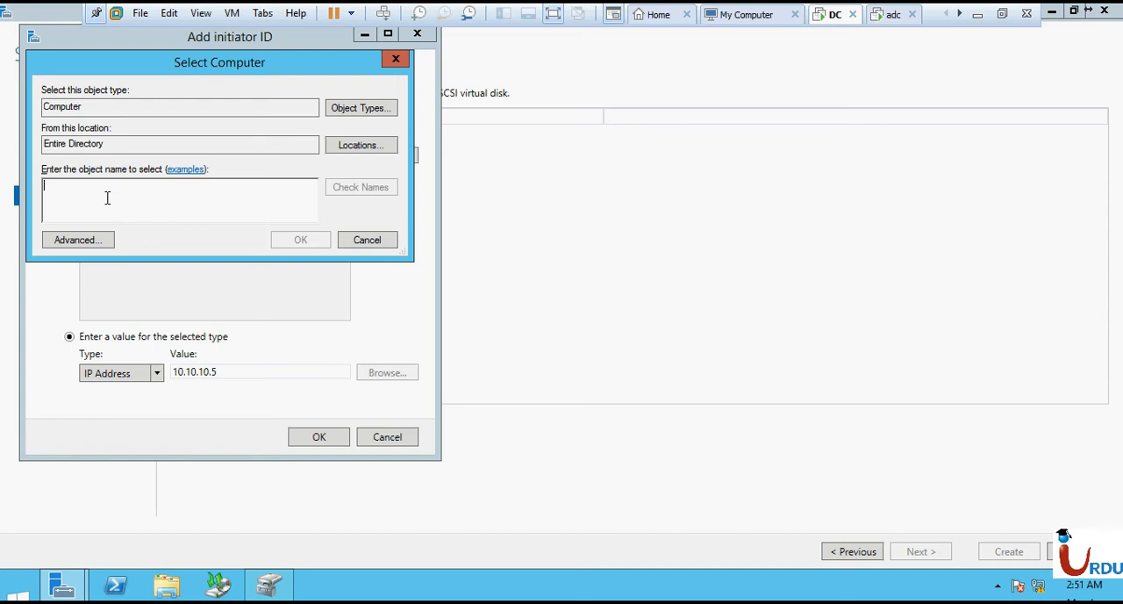
drag(43, 106, 63, 107)
click(372, 243)
- Keep IP Address as the identifier type and add the initiator 10.10.10.5 to the access servers
click(114, 375)
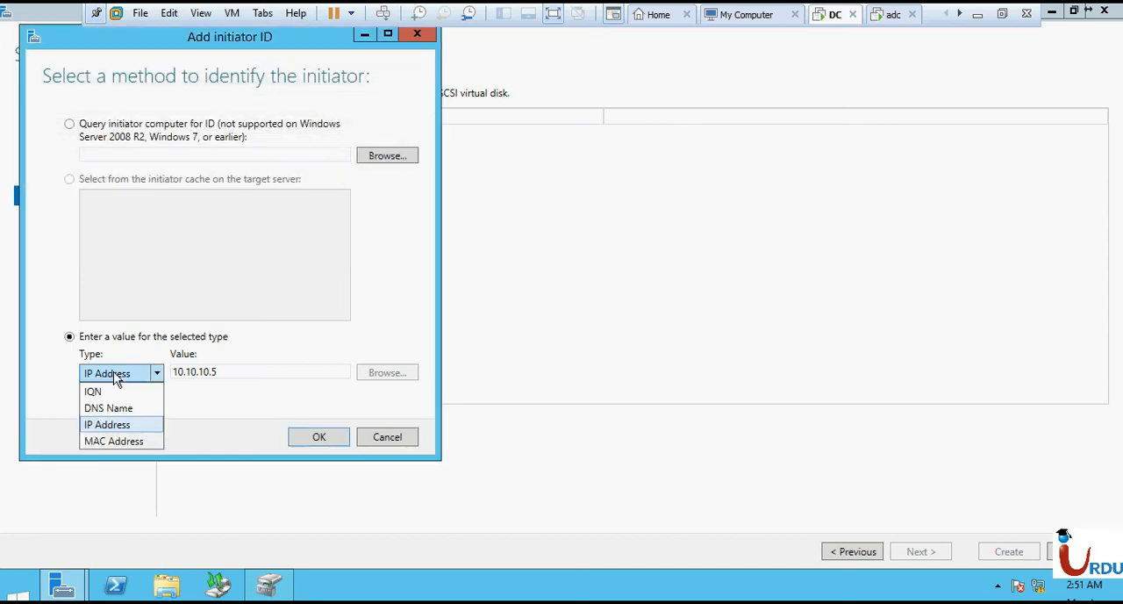
click(106, 424)
click(319, 436)
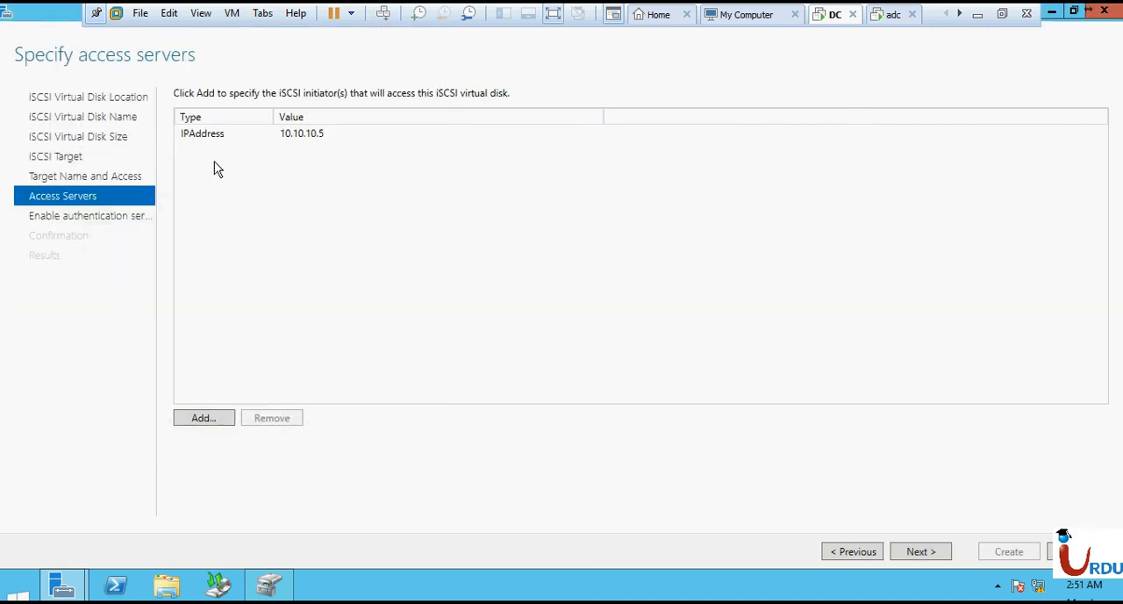
- Leave CHAP and reverse CHAP disabled, create the iSCSI virtual disk with its target, and close the wizard
click(913, 551)
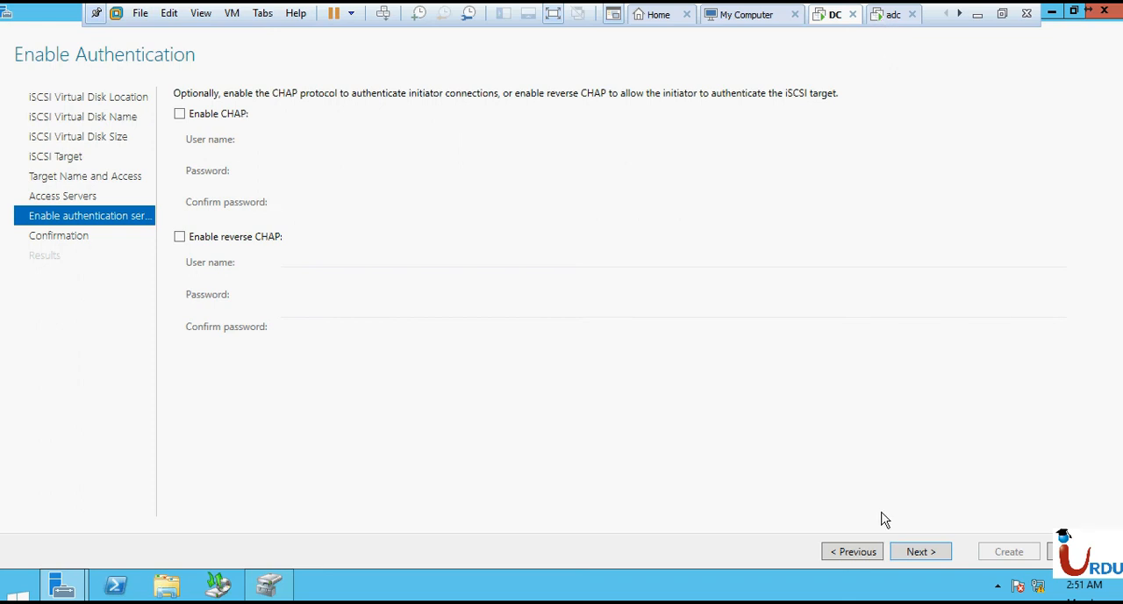
click(932, 564)
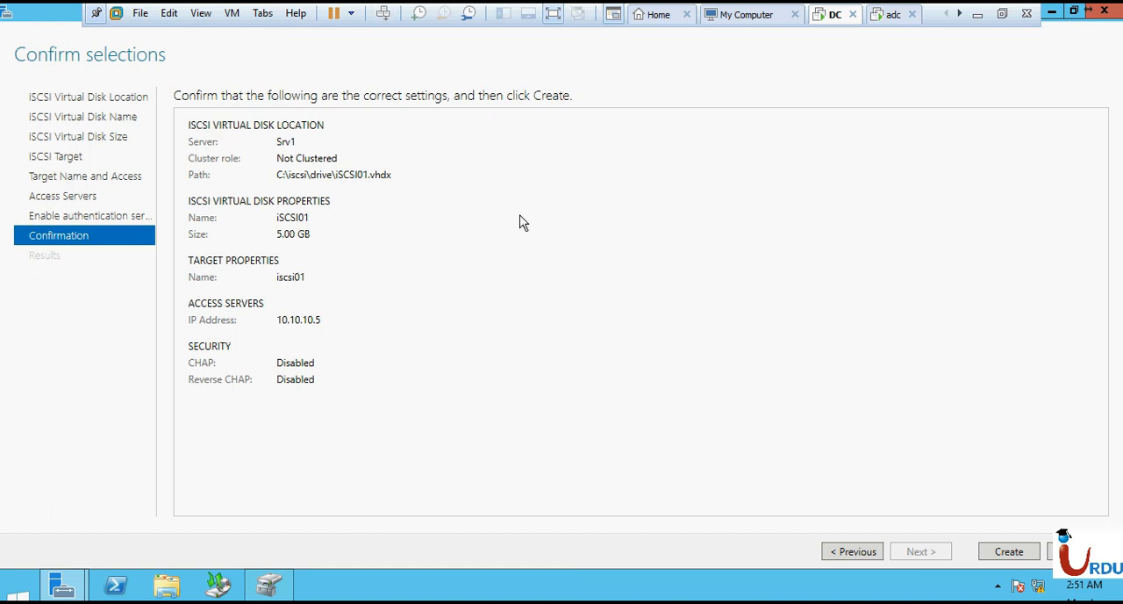
click(1001, 552)
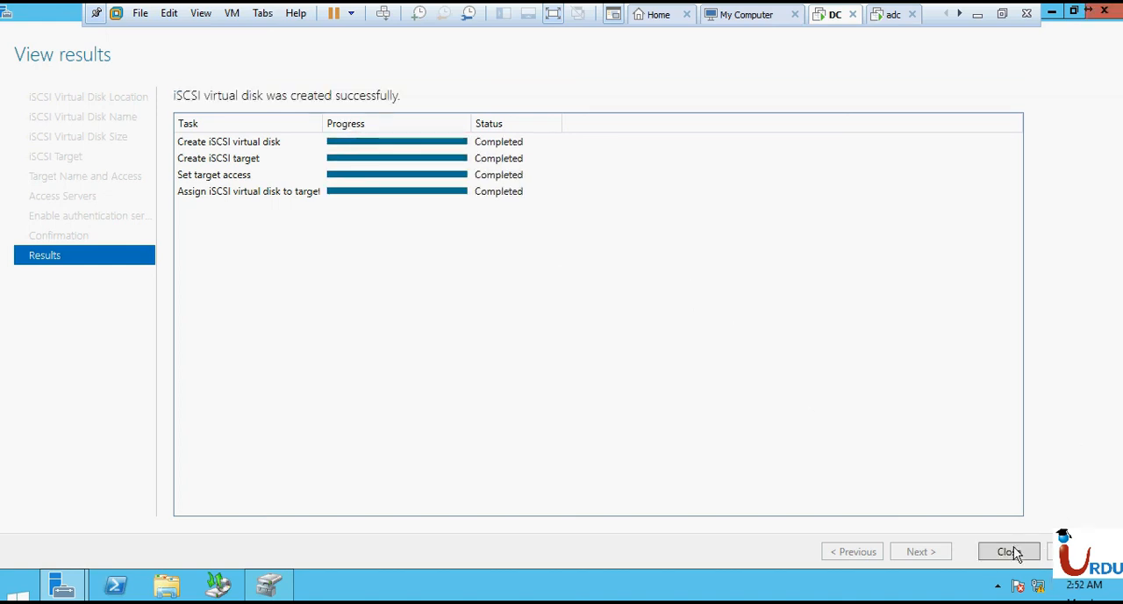
click(1010, 551)
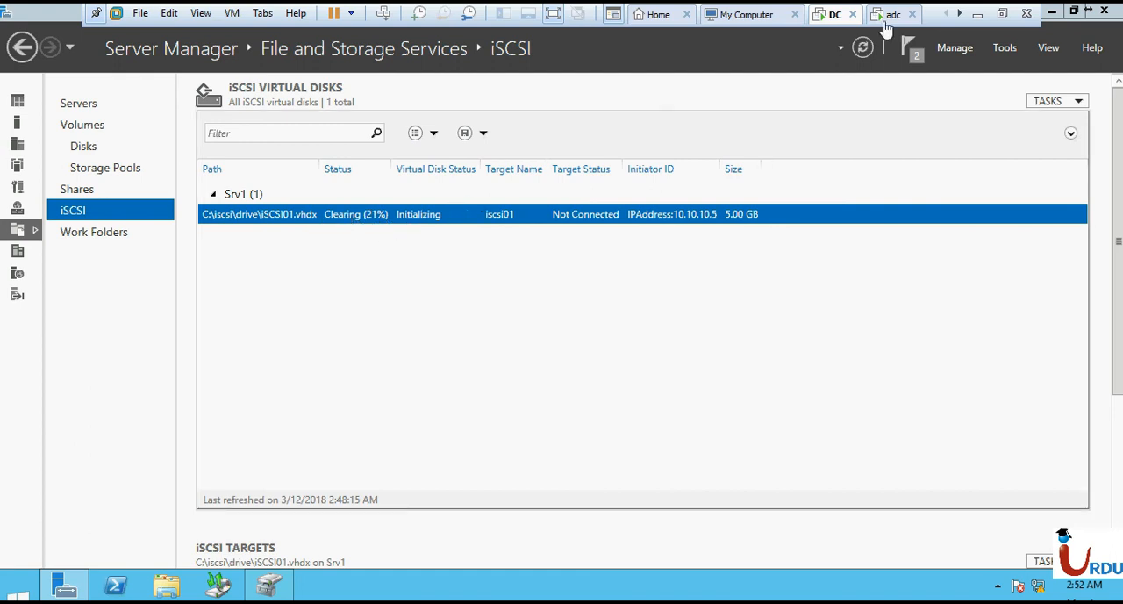
- Switch to File Explorer and examine the iSCSI01 virtual disk file in C:\iscsi\drive
click(168, 586)
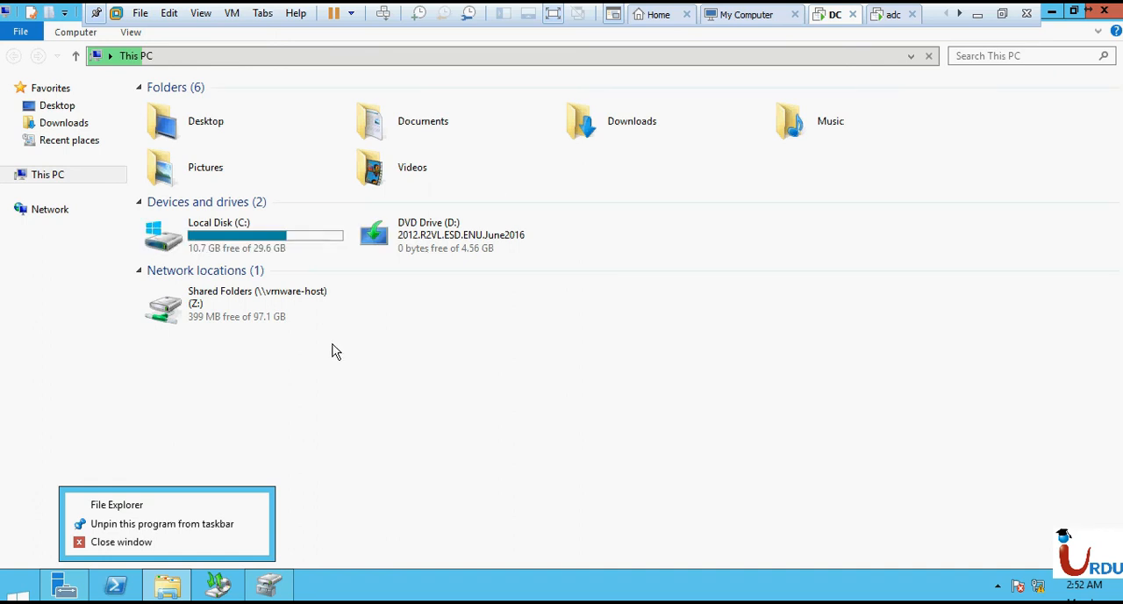
click(235, 233)
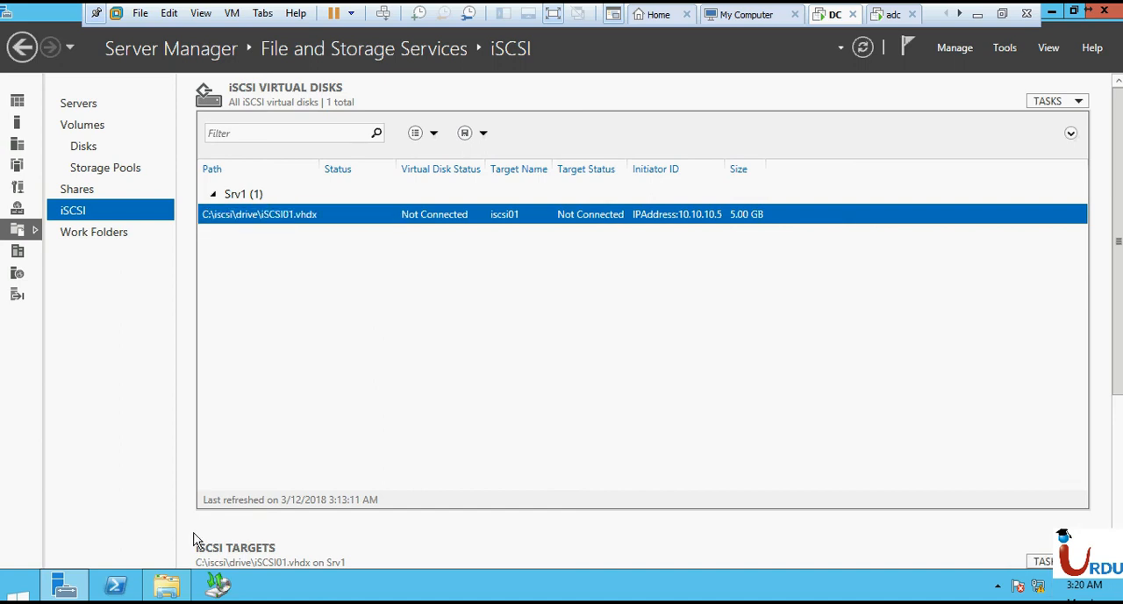
click(169, 586)
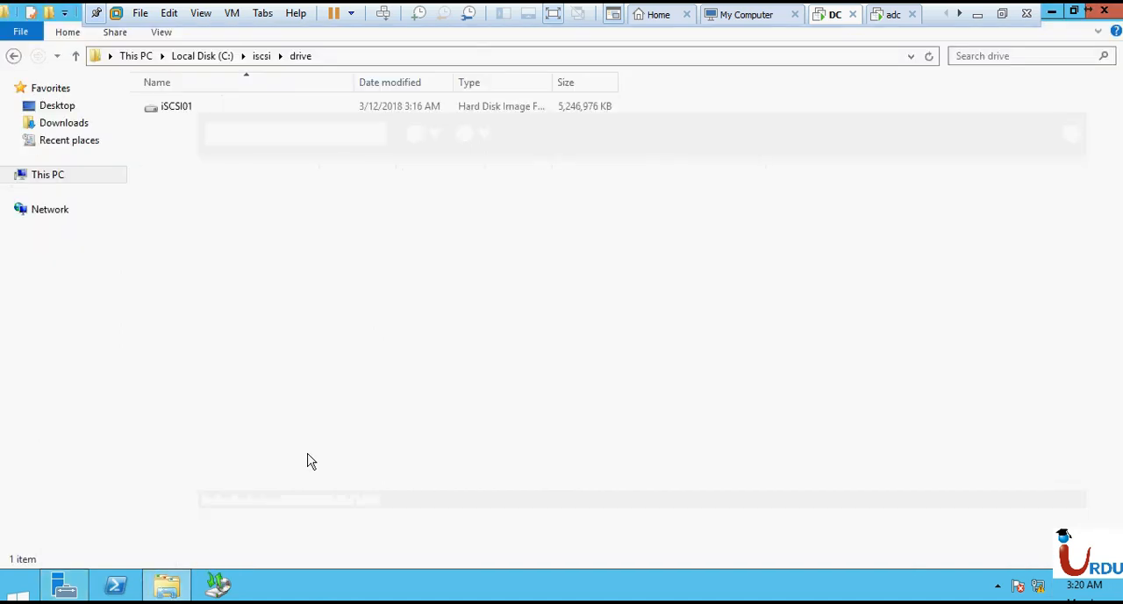
click(195, 57)
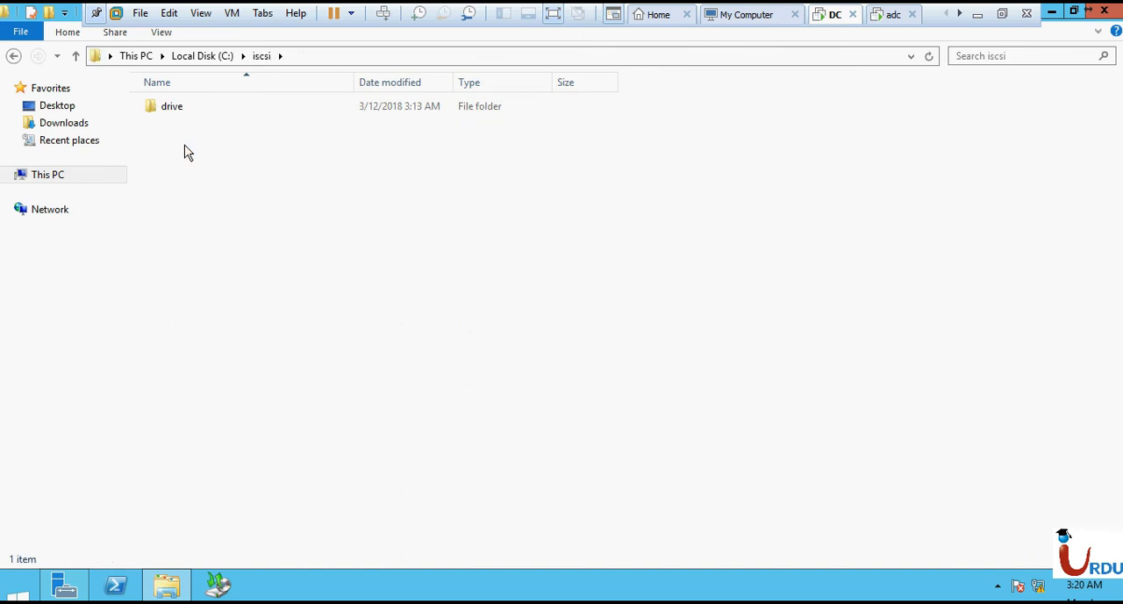
double_click(184, 109)
right_click(505, 109)
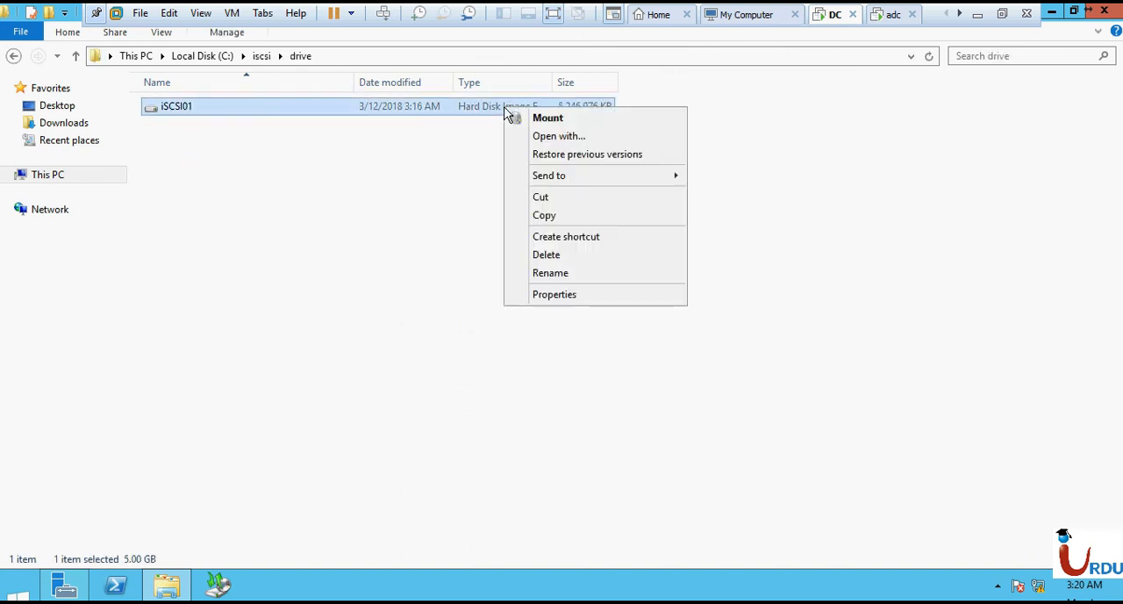
click(251, 234)
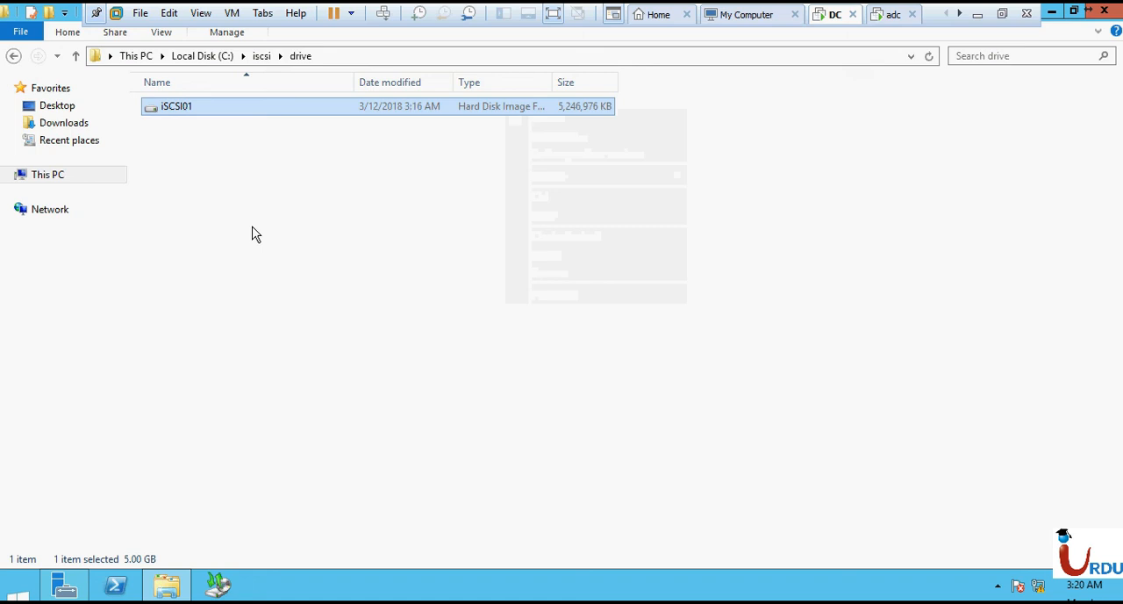
click(230, 112)
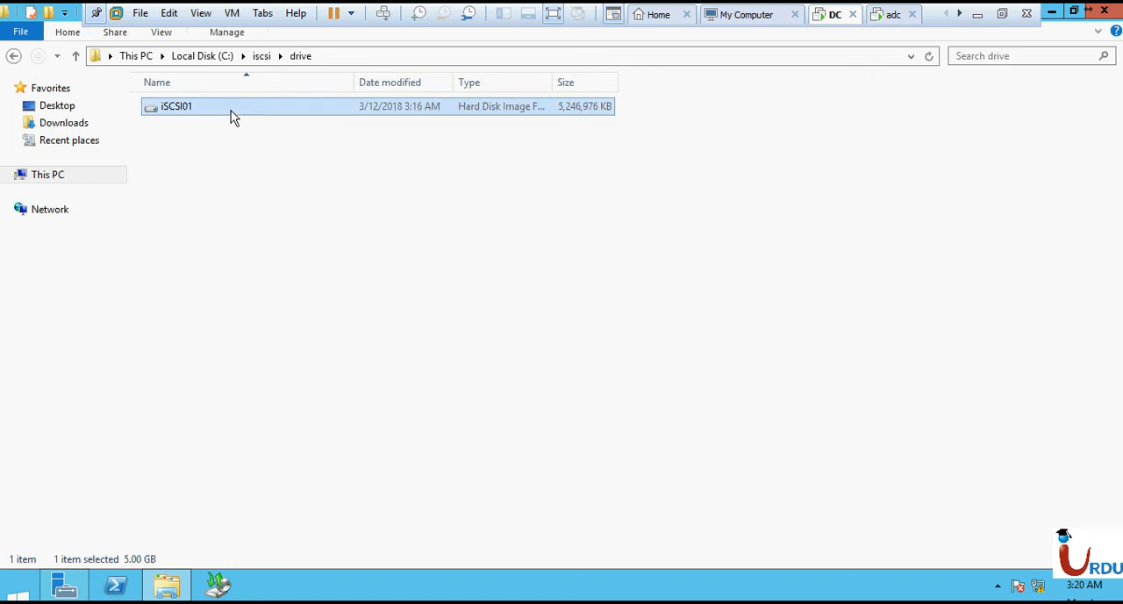
click(497, 195)
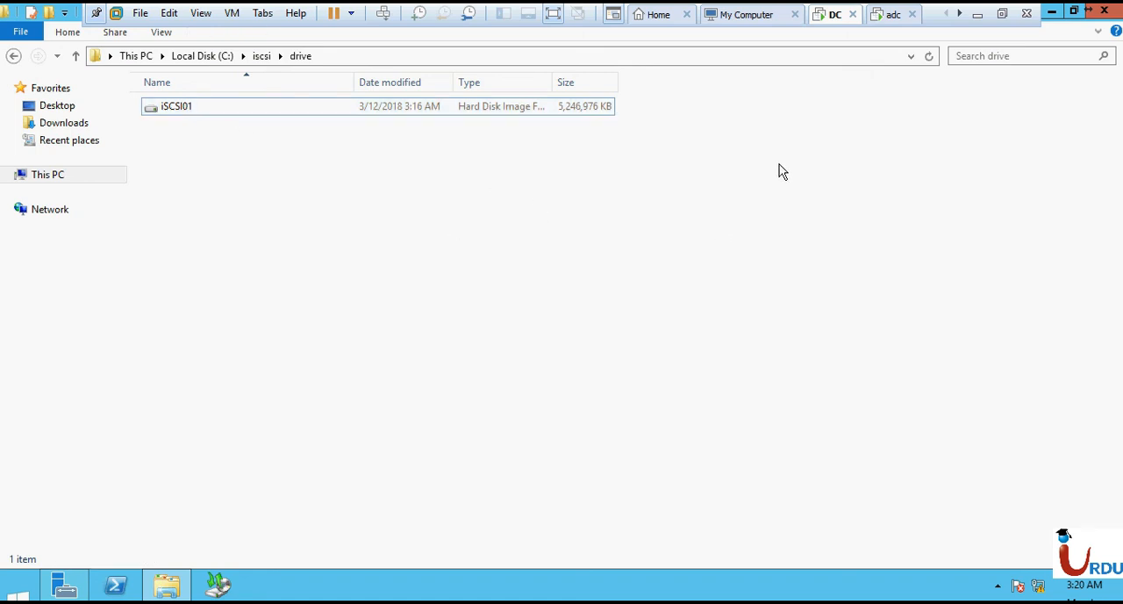
- Switch to the adc virtual machine and unlock it by entering the Administrator account's password
click(882, 17)
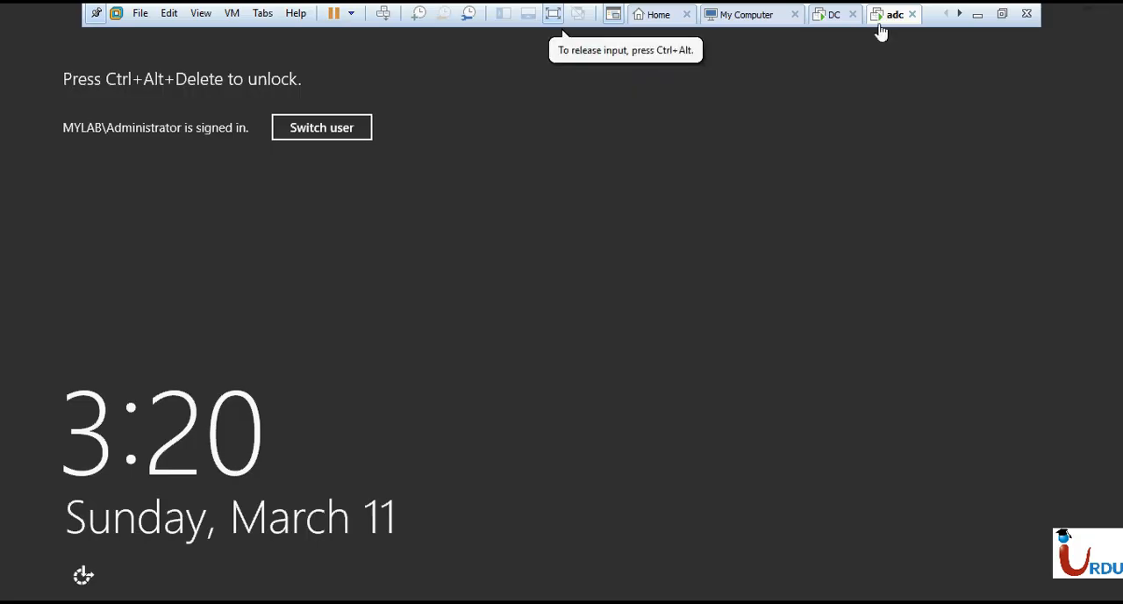
right_click(881, 23)
mouse_move(908, 75)
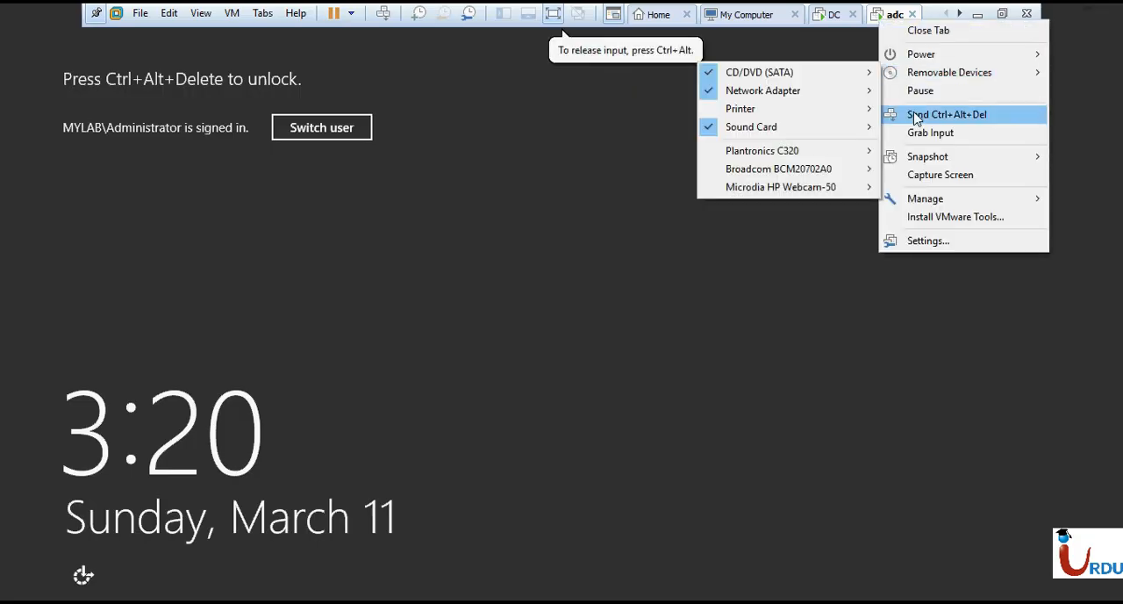
click(915, 115)
click(569, 221)
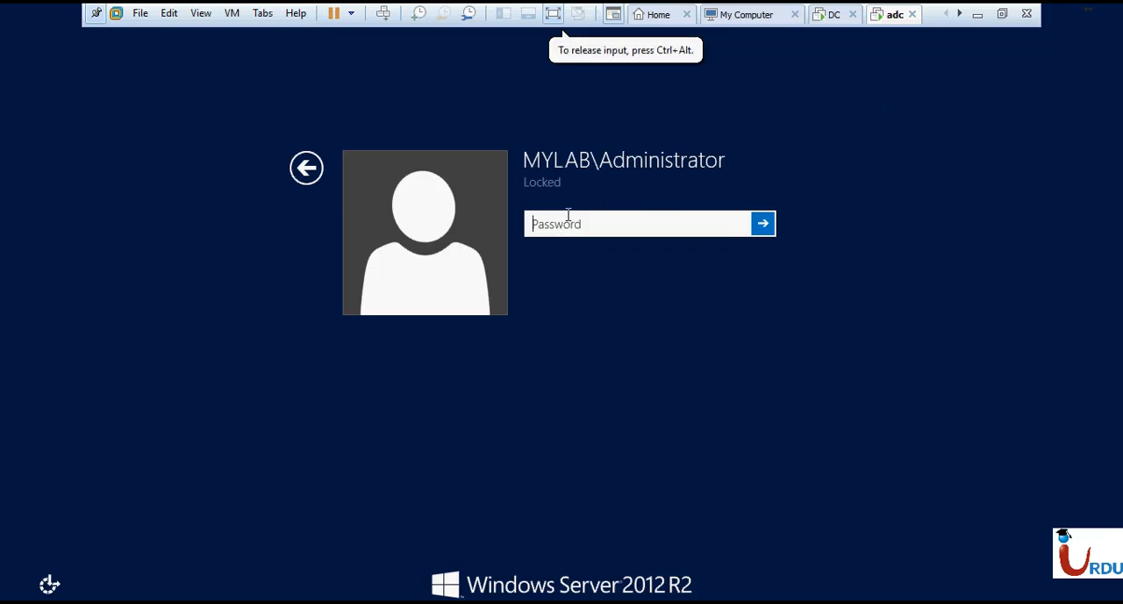
text(••••••••••••)
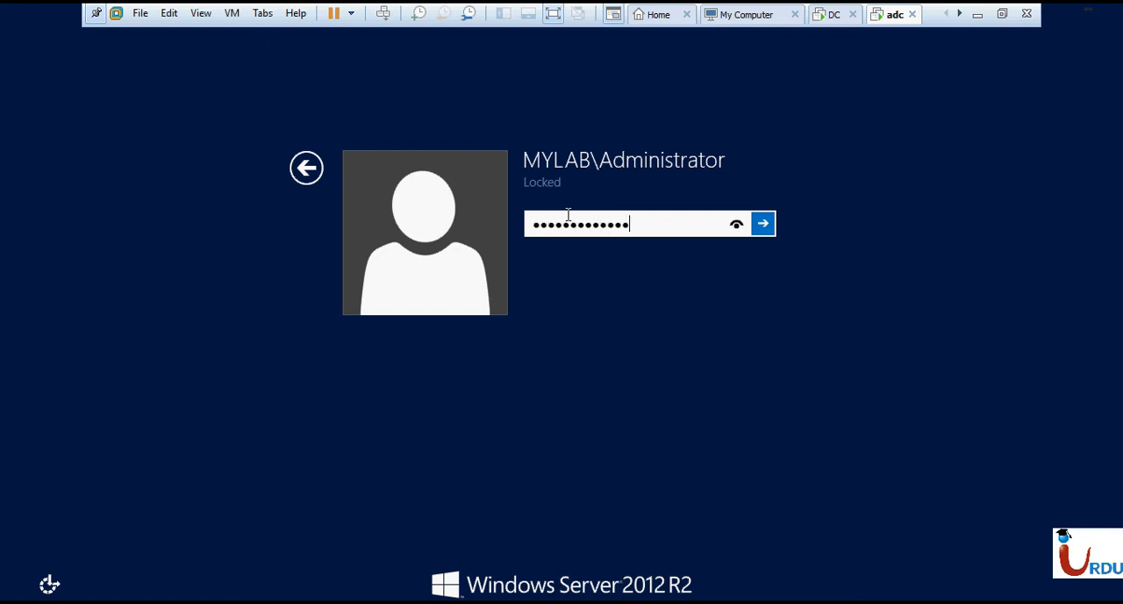
key(Return)
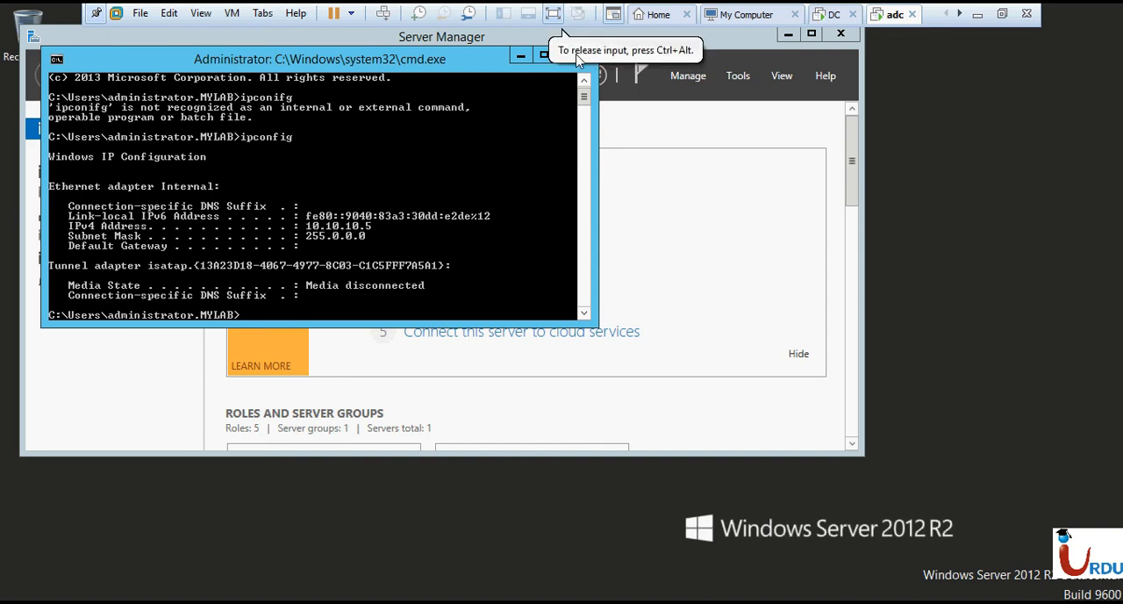
- Close the command prompt window on the adc server and maximize Server Manager
drag(561, 62, 577, 136)
click(589, 130)
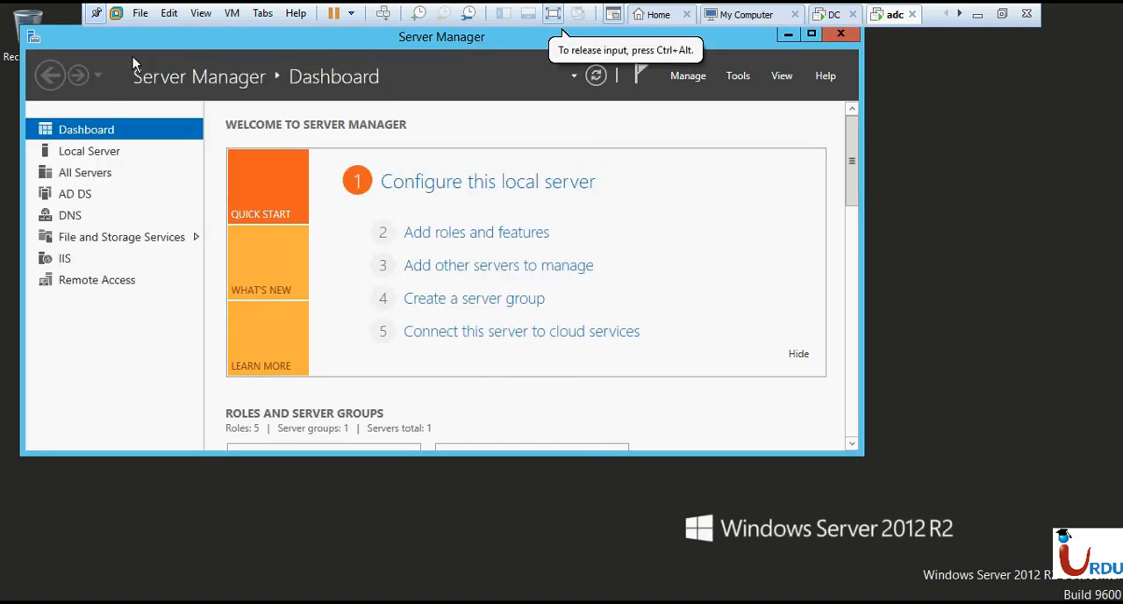
double_click(128, 37)
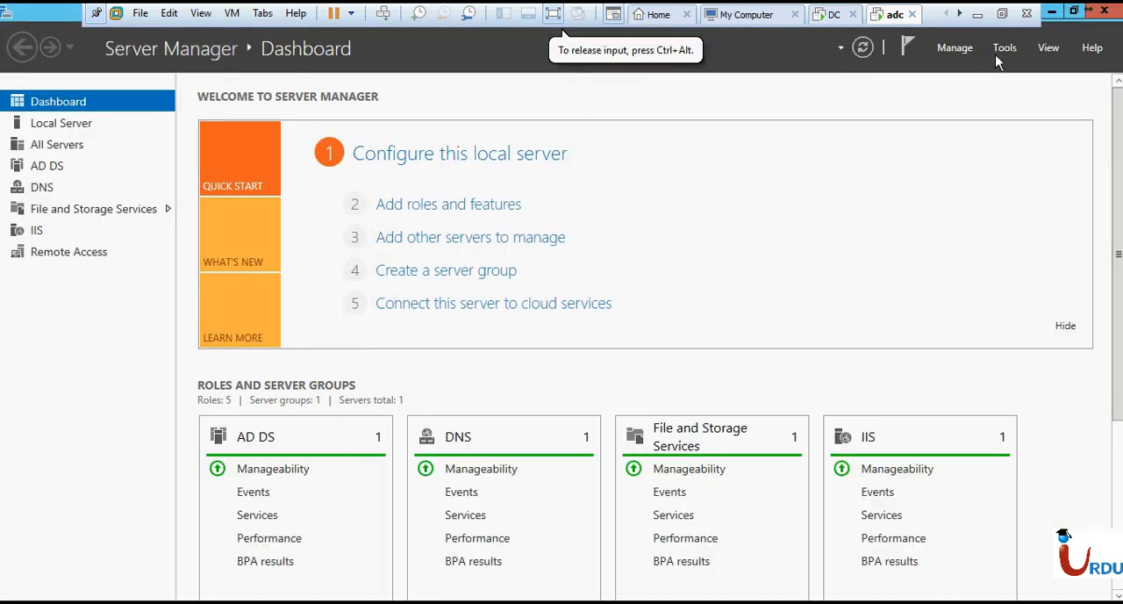
- Open the iSCSI Initiator tool on the adc server and agree to start the Microsoft iSCSI service automatically
click(1000, 53)
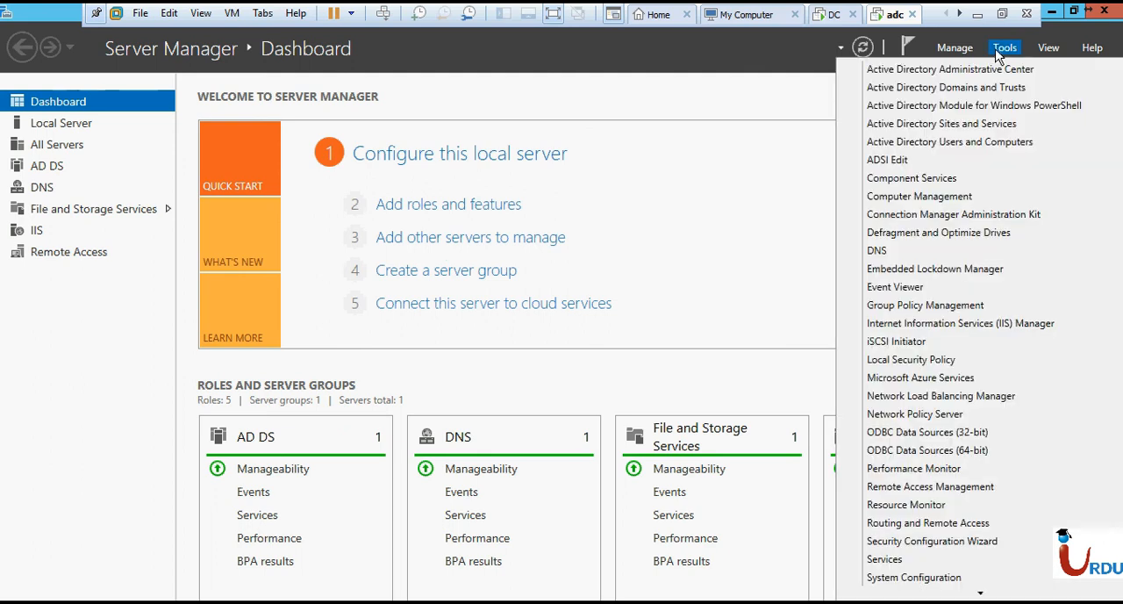
click(913, 341)
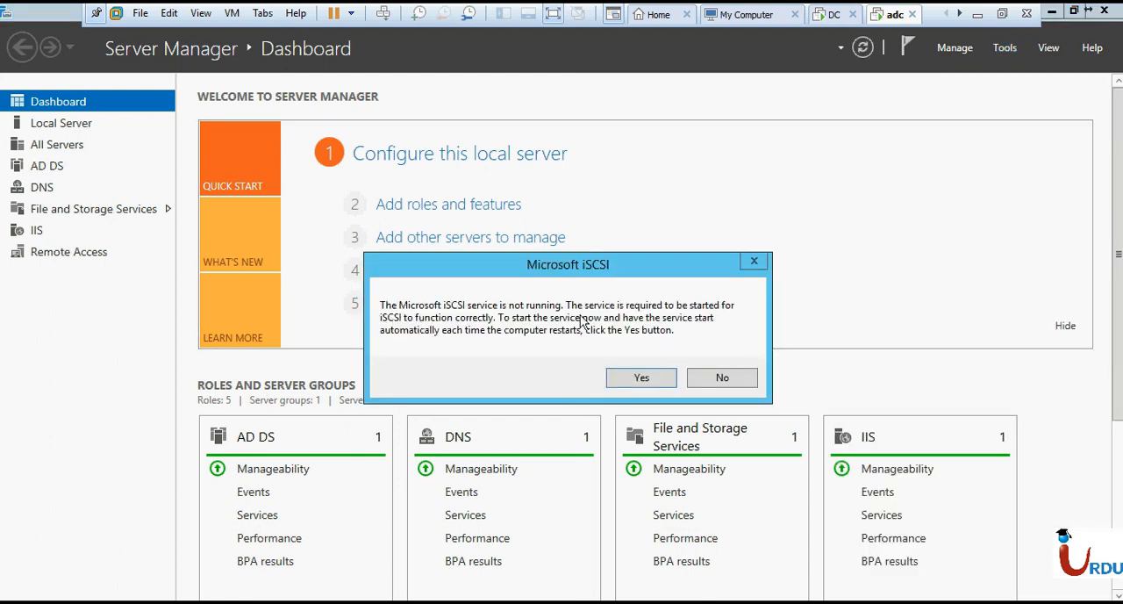
click(641, 378)
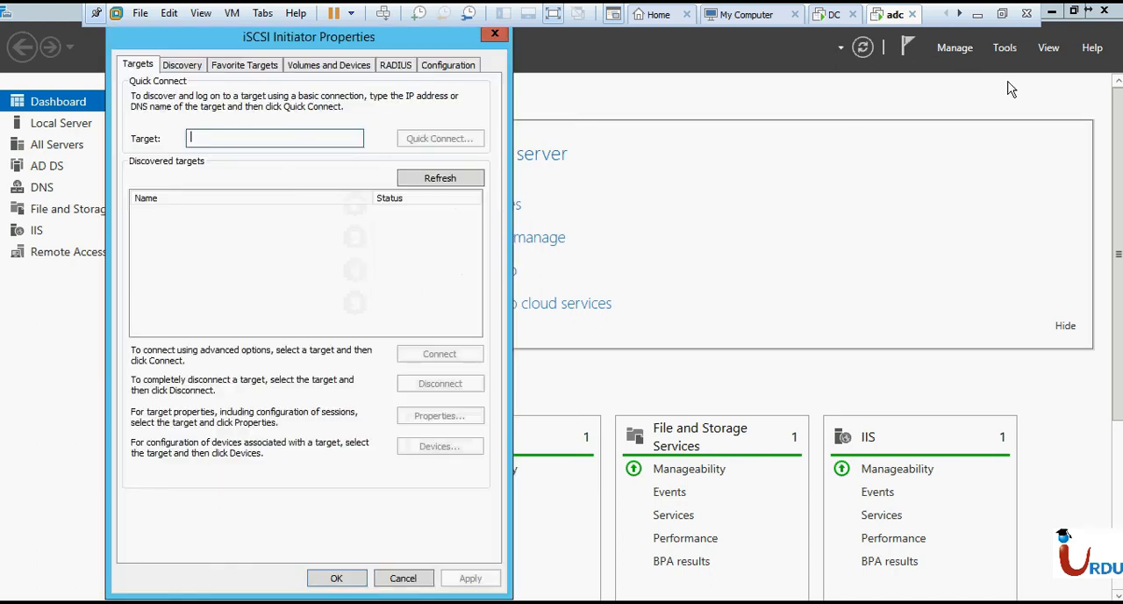
- Review the iSCSI Initiator's Discovery, target portal, Favorite Targets, and Volumes and Devices settings without changing anything
drag(240, 52, 407, 56)
click(375, 151)
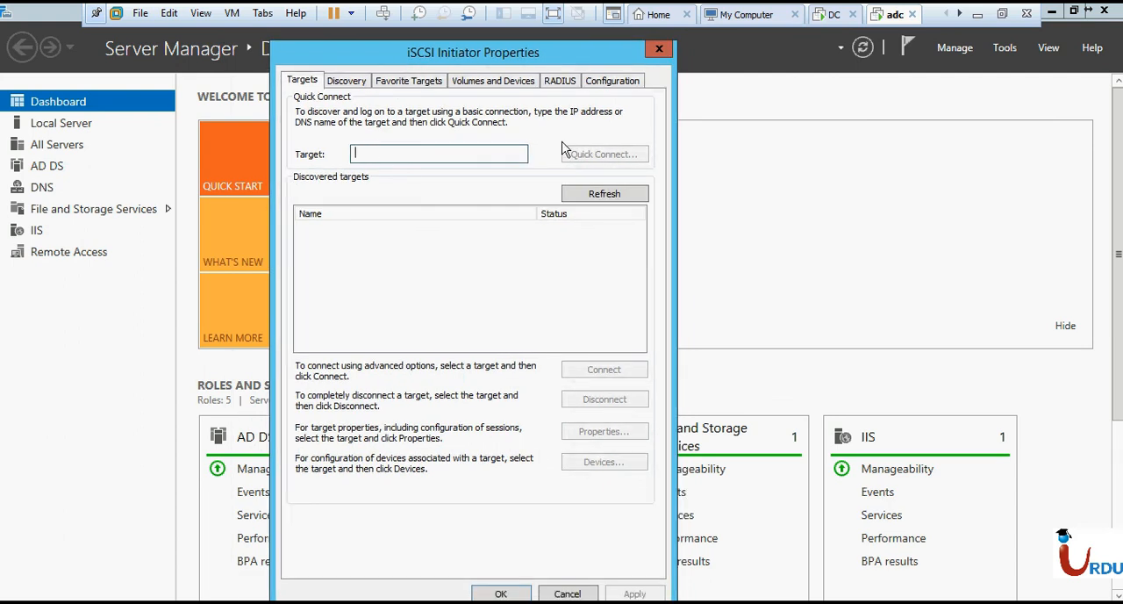
click(345, 82)
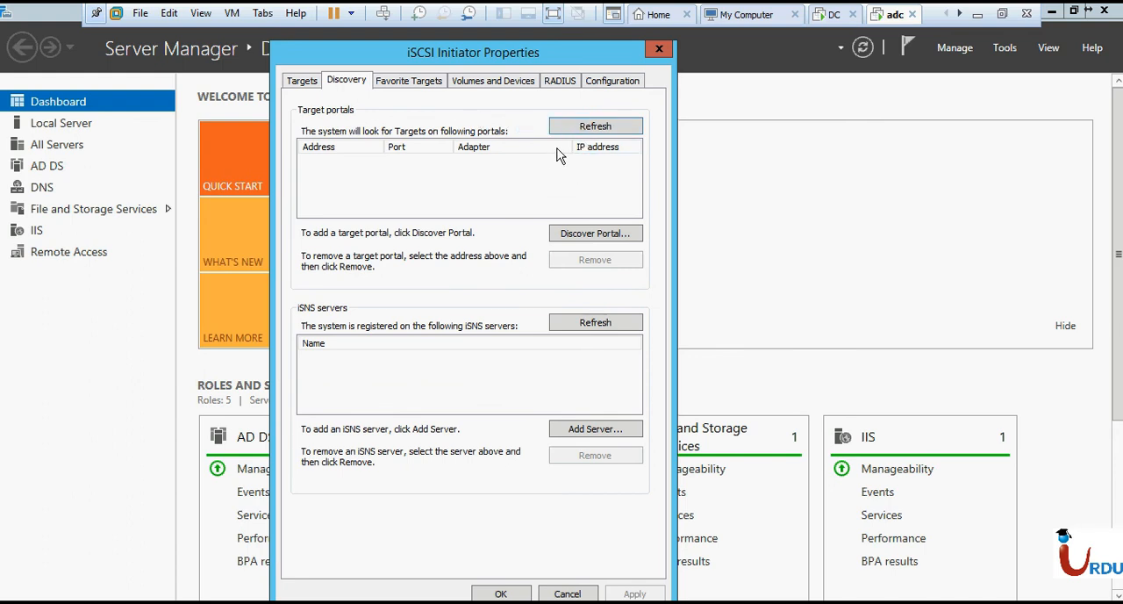
click(588, 232)
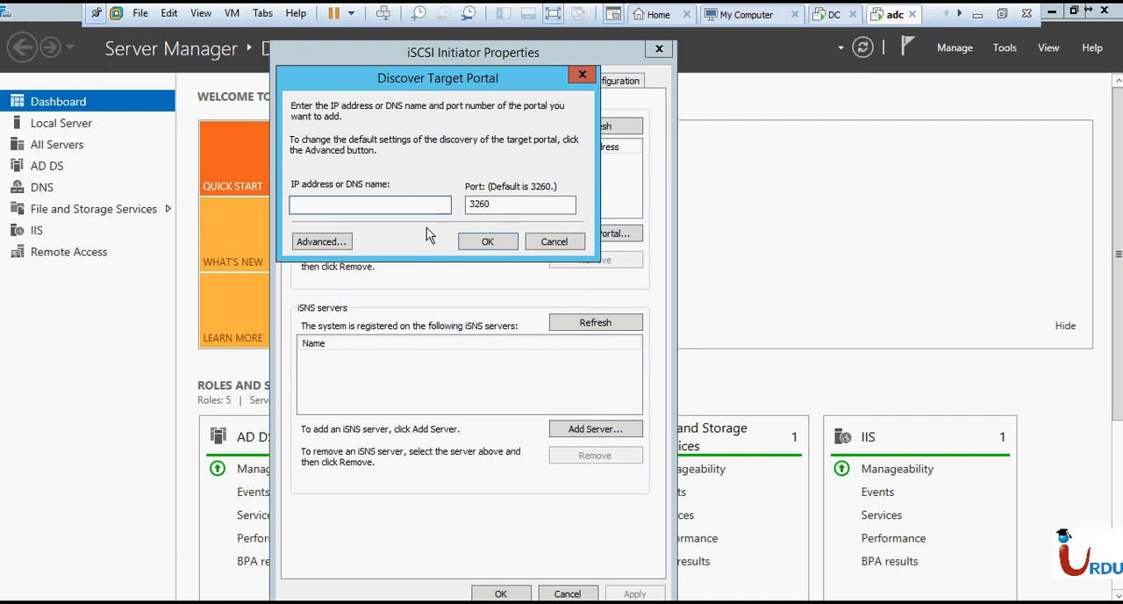
click(553, 243)
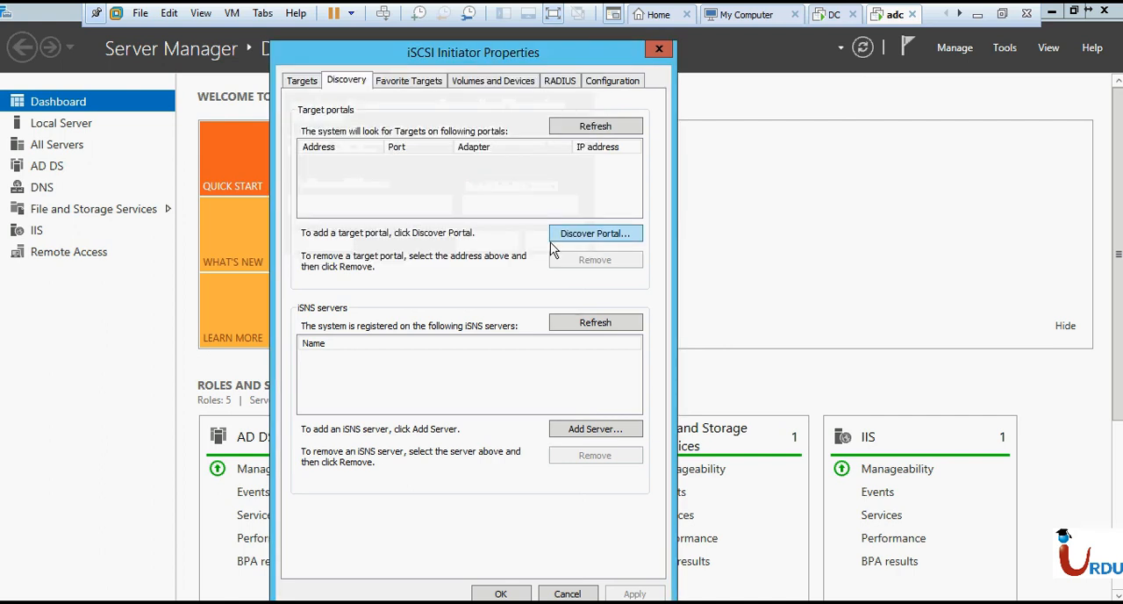
click(419, 83)
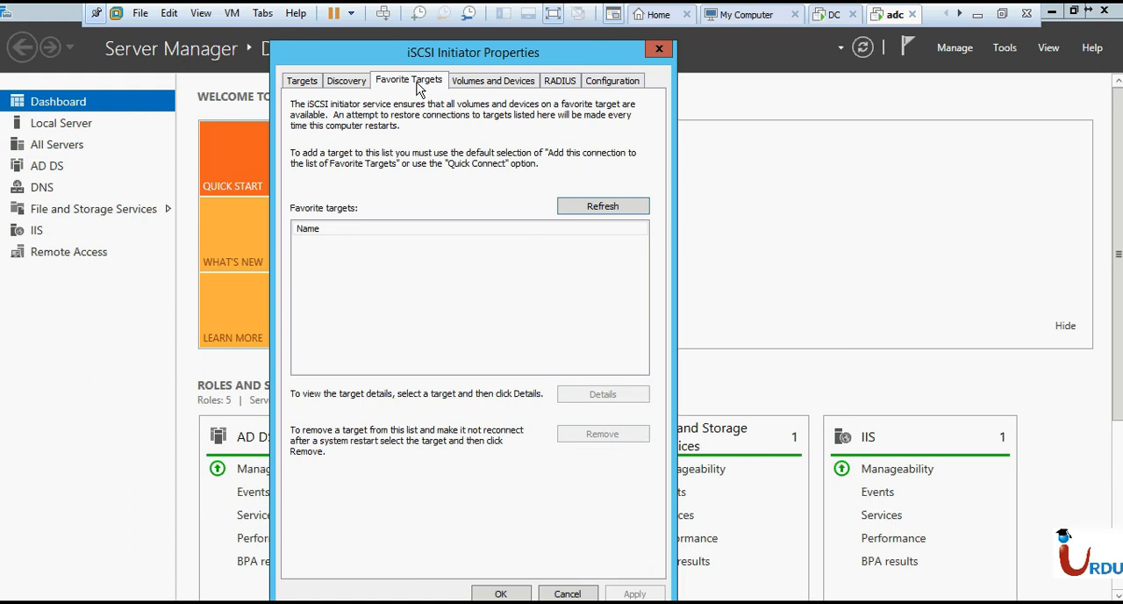
click(484, 88)
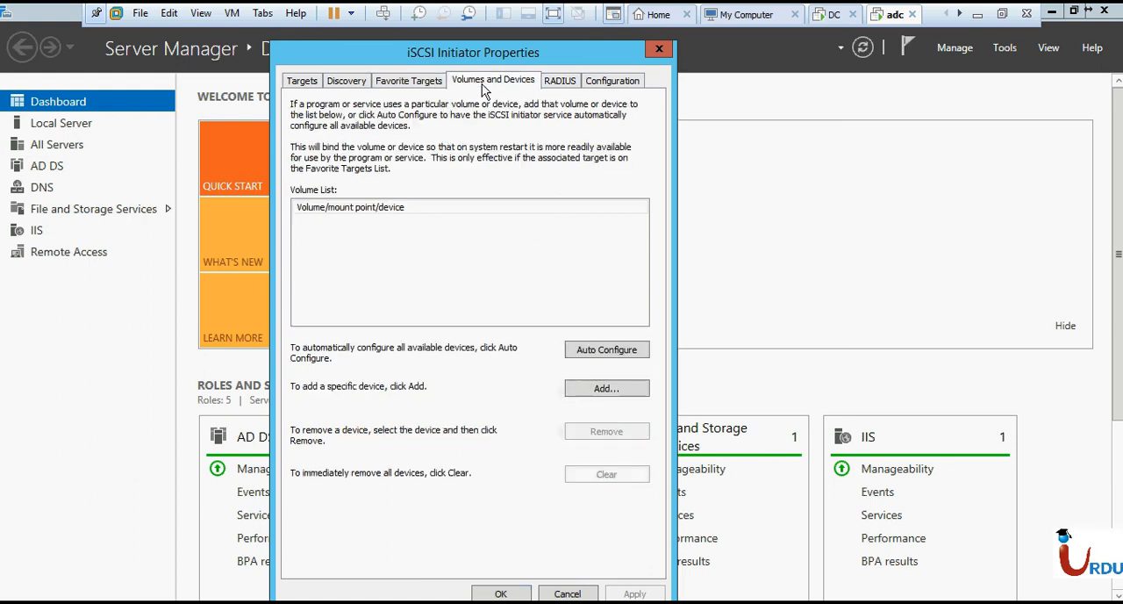
- Quick Connect to the srv1-iscsi01-target by entering the DC server's IP address, and finish the connection dialog
click(292, 82)
click(407, 151)
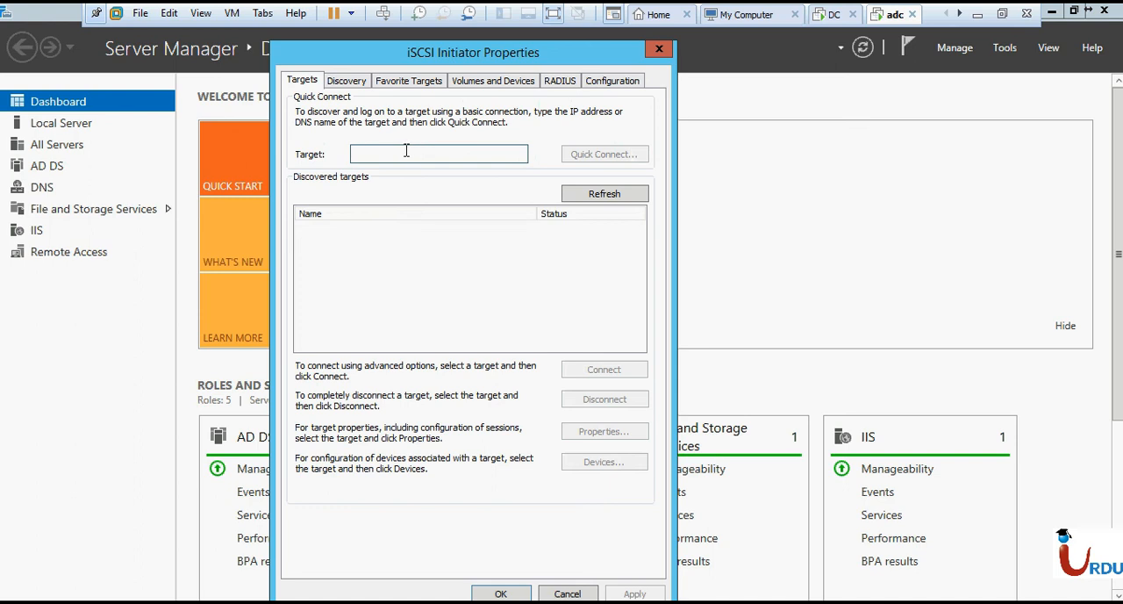
text(10.10.10.1)
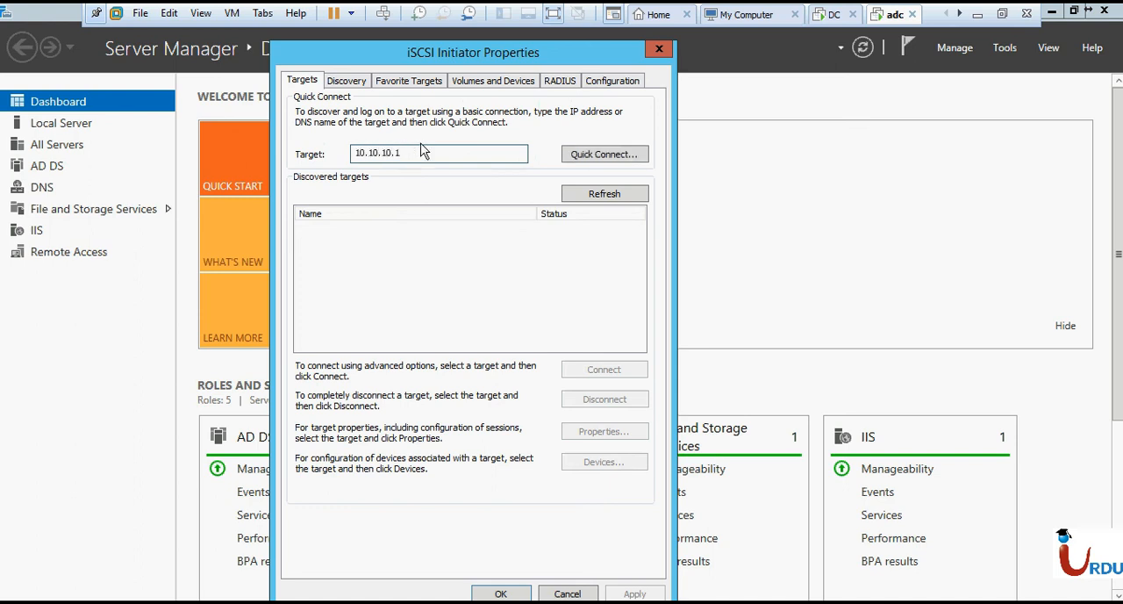
click(594, 159)
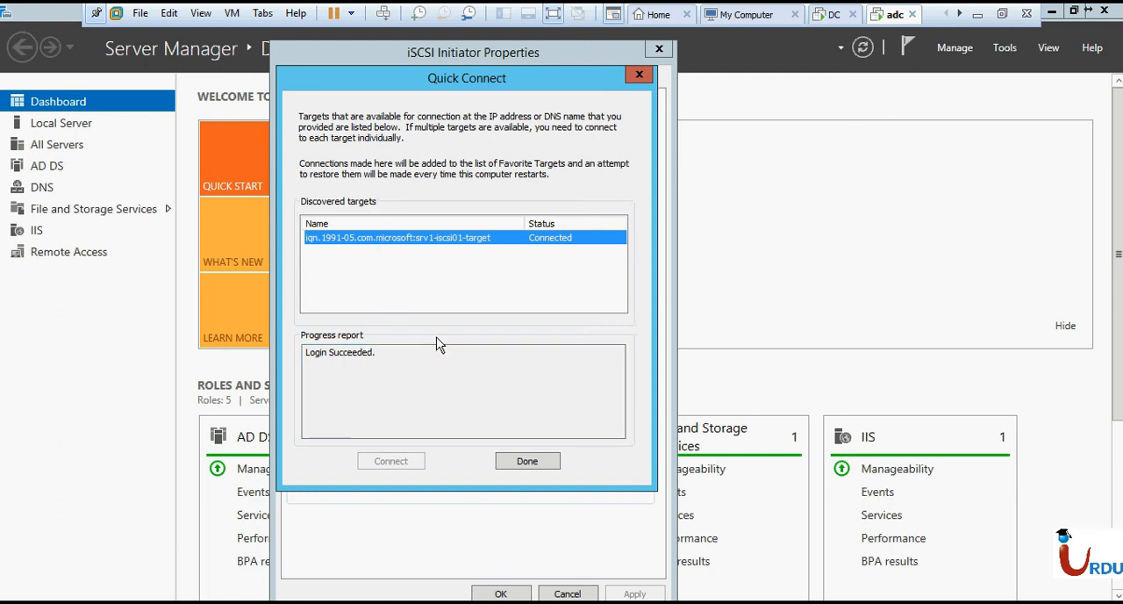
click(512, 465)
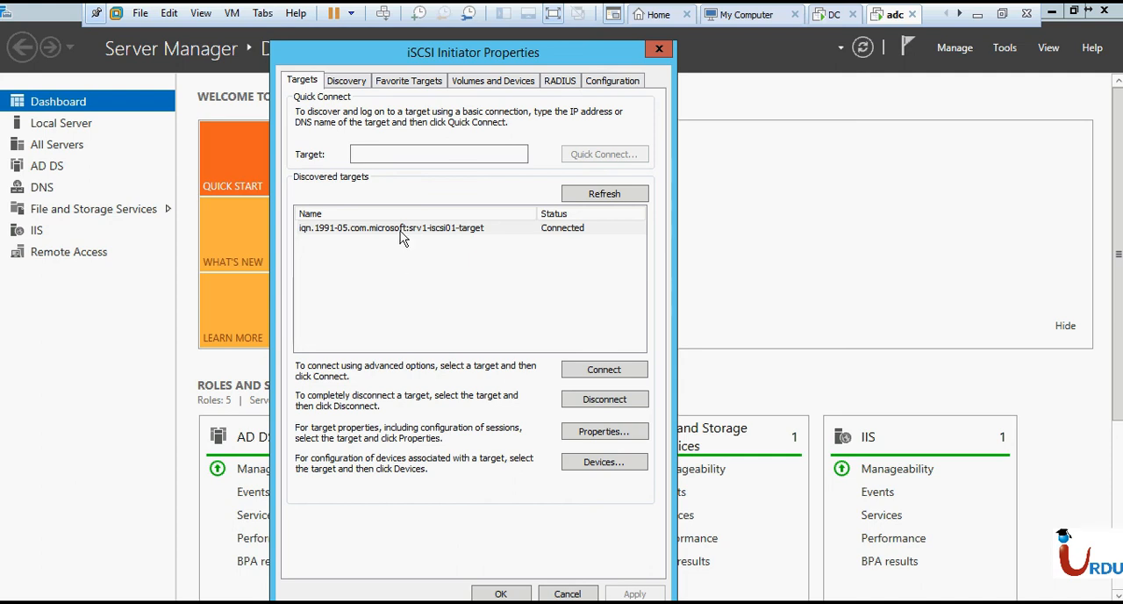
- Try to connect to the srv1-iscsi01-target again, keeping it in the list of Favorite Targets
click(402, 230)
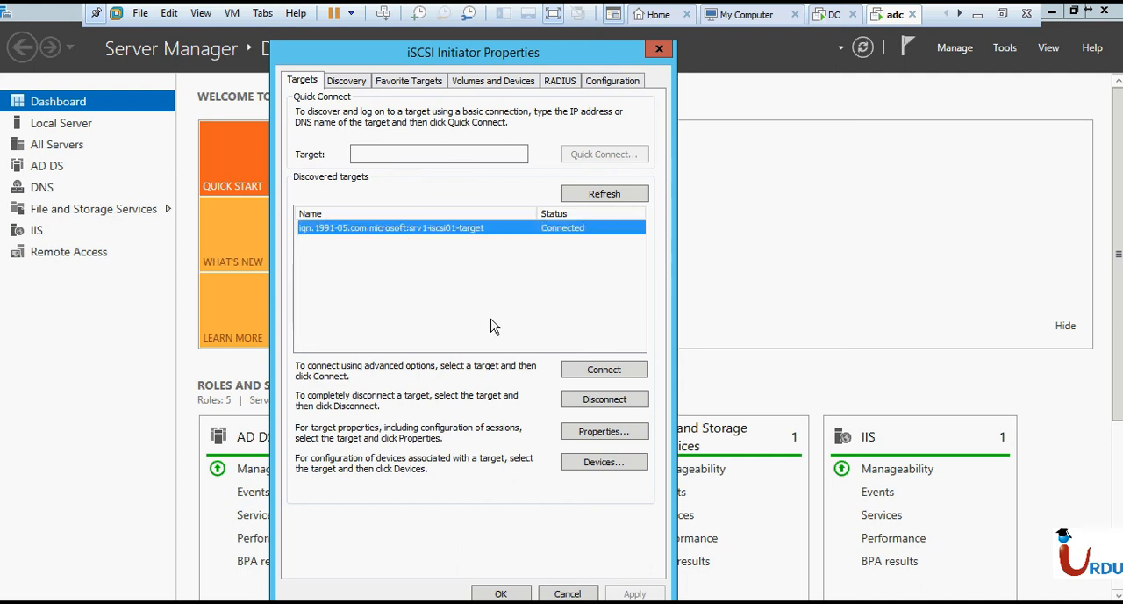
click(584, 372)
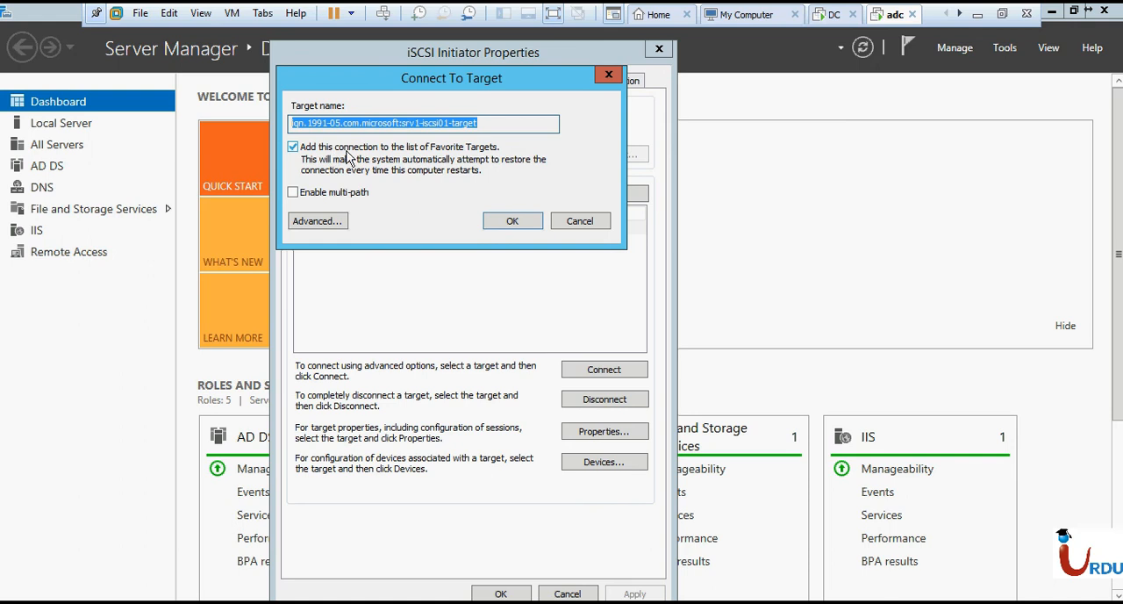
click(498, 221)
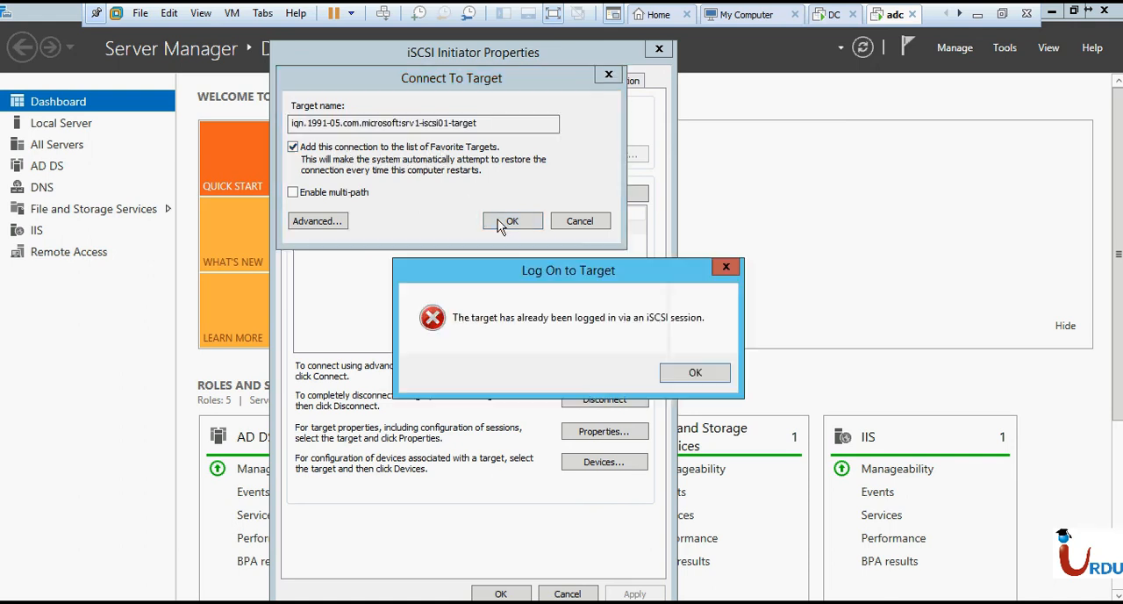
click(694, 373)
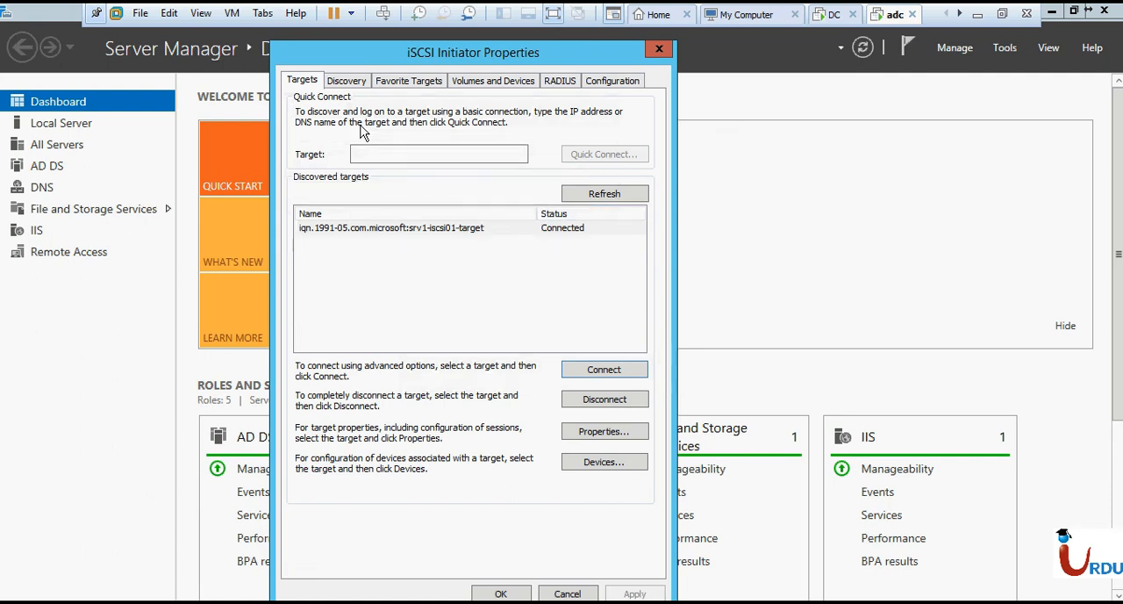
- Review the Discovery, Favorite Targets, and Volumes and Devices settings, and close iSCSI Initiator Properties with its settings accepted
click(348, 81)
click(399, 86)
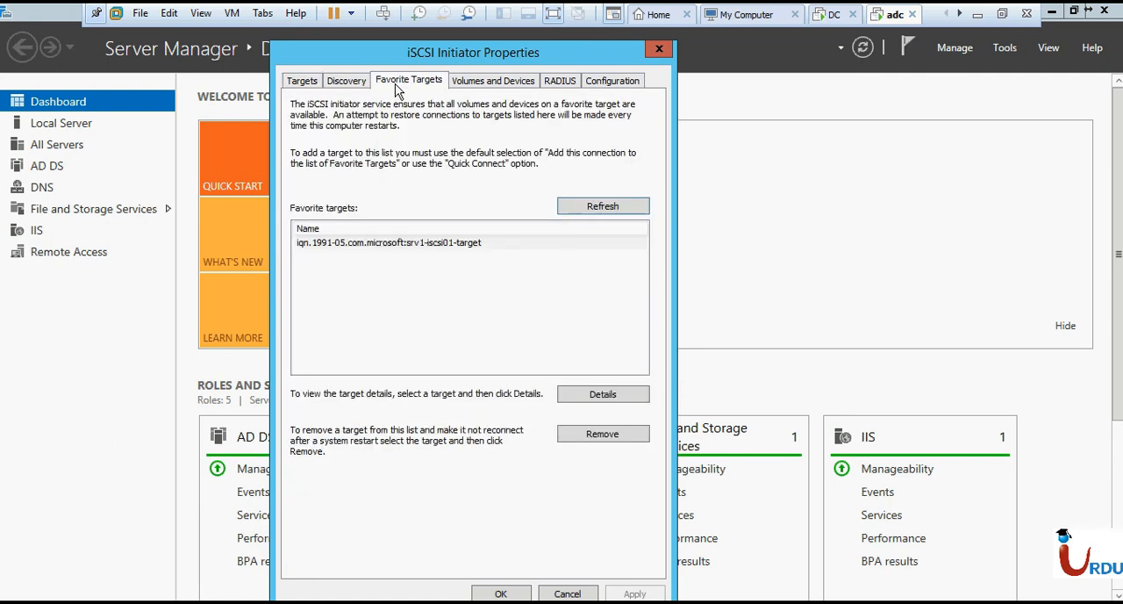
click(471, 84)
click(301, 80)
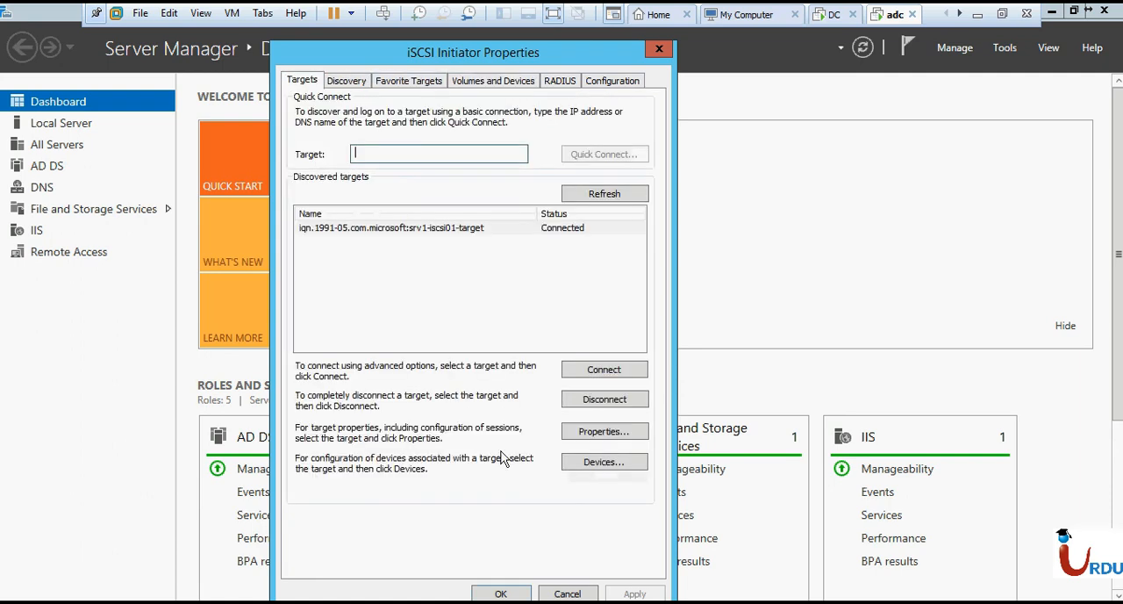
click(500, 593)
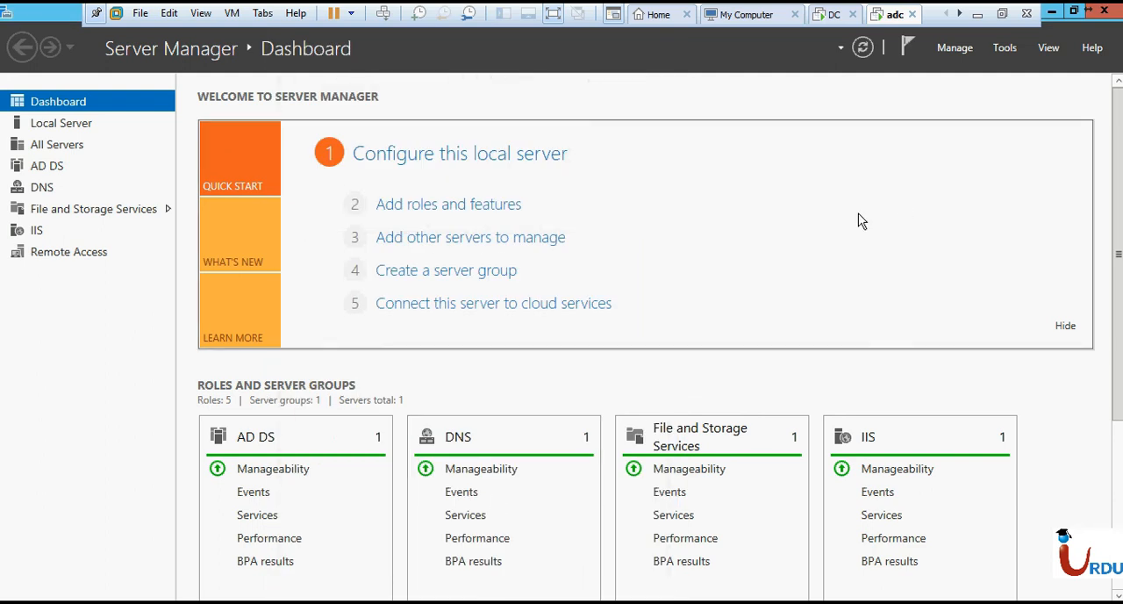
- Open Disk Management on the adc server by running diskmgmt.msc, and maximize its window
key(super+r)
text(diskmgmt.)
key(Return)
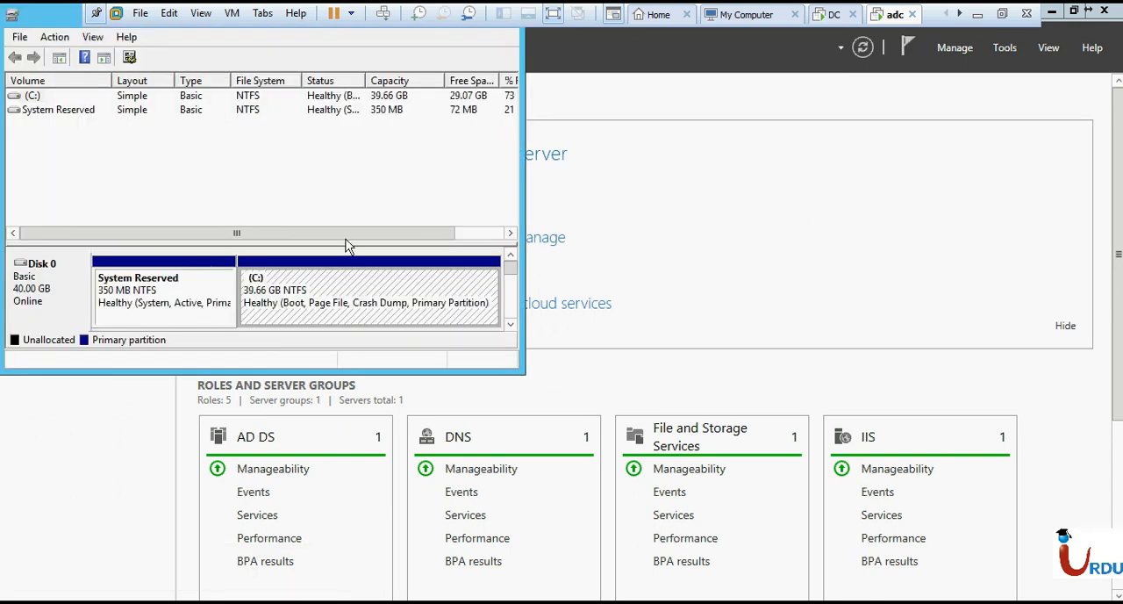
double_click(68, 20)
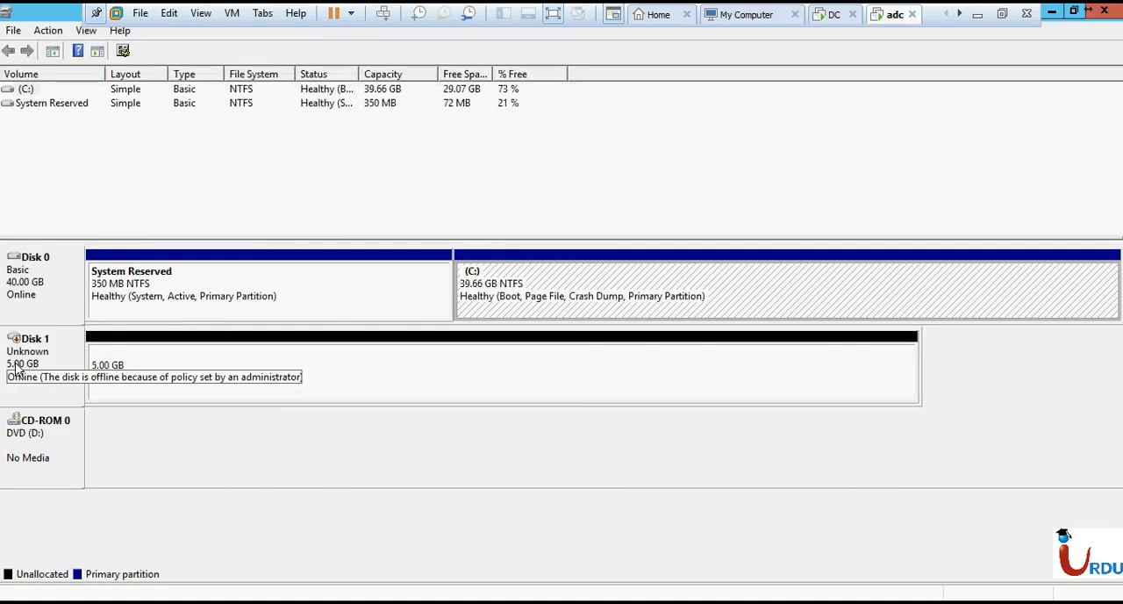
- Bring the 5 GB Disk 1 online and initialize it with the default partition style
right_click(45, 354)
click(85, 358)
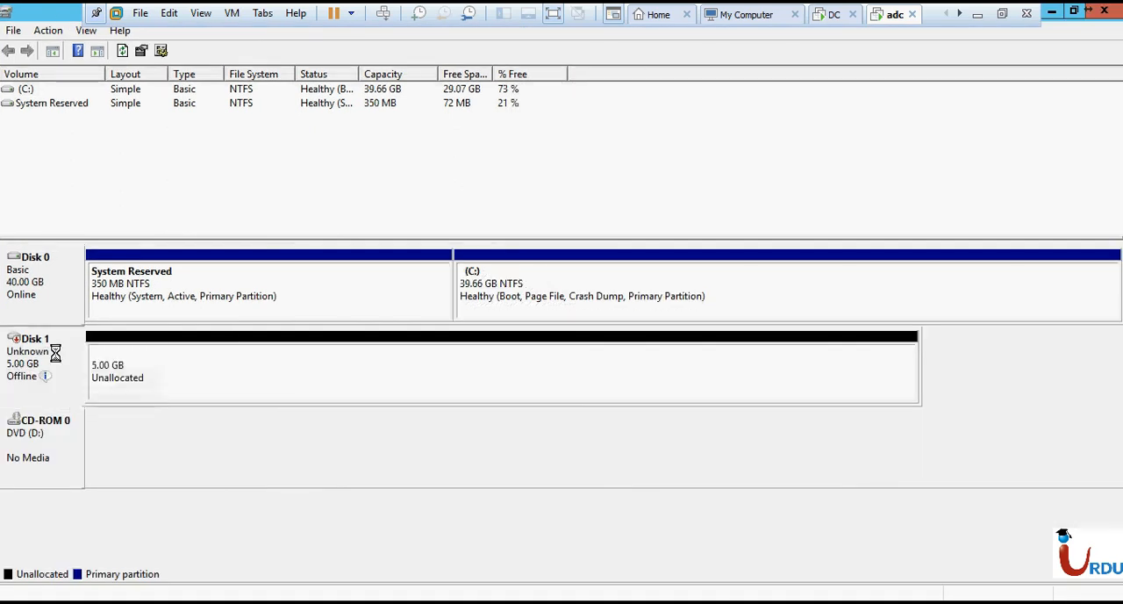
right_click(61, 354)
click(114, 363)
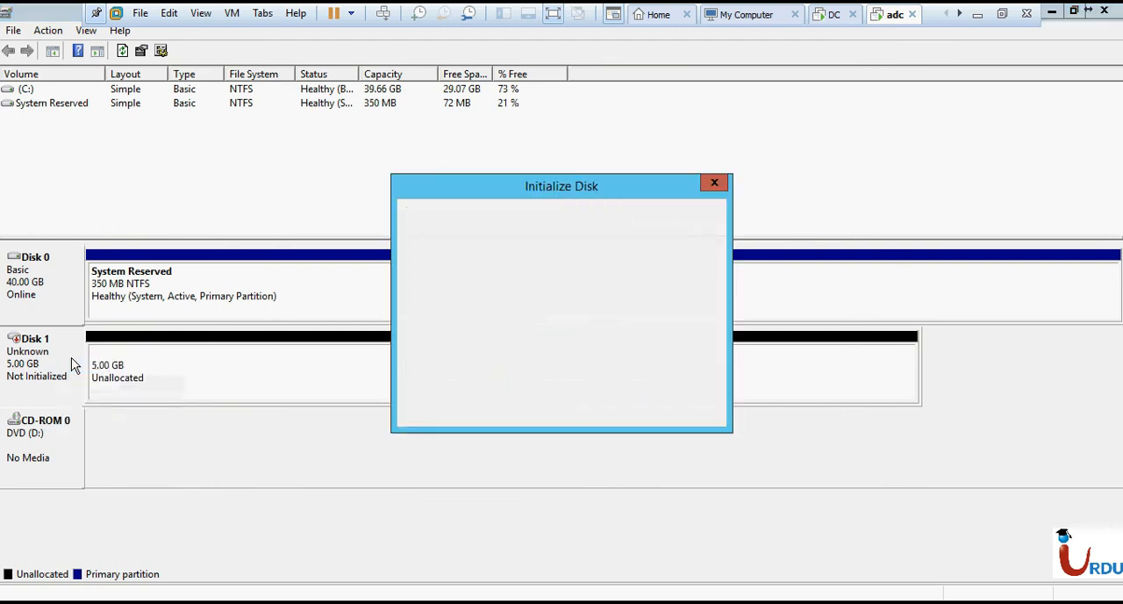
click(602, 408)
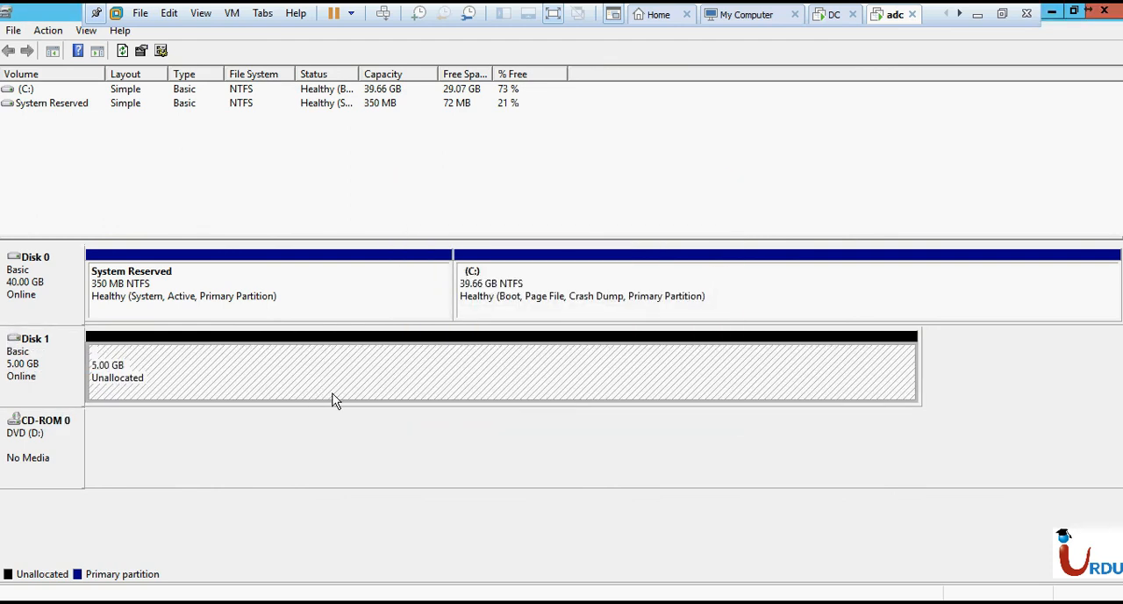
- Create a simple volume on Disk 1's 5 GB of unallocated space, accepting the wizard's default settings
right_click(333, 395)
click(373, 398)
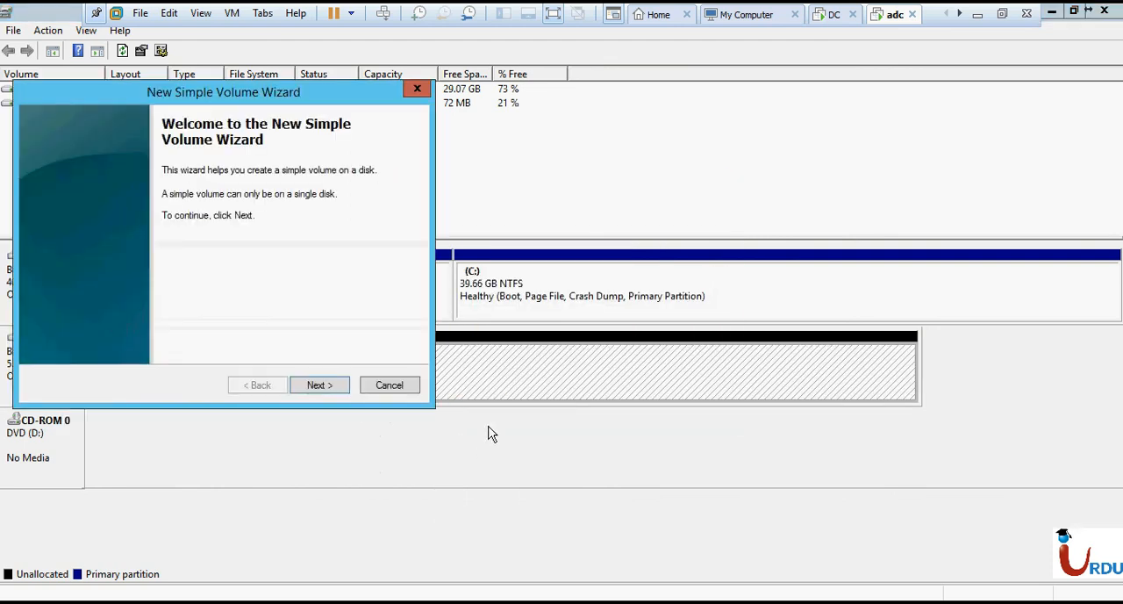
click(322, 381)
click(322, 381)
click(322, 381)
click(322, 380)
click(322, 381)
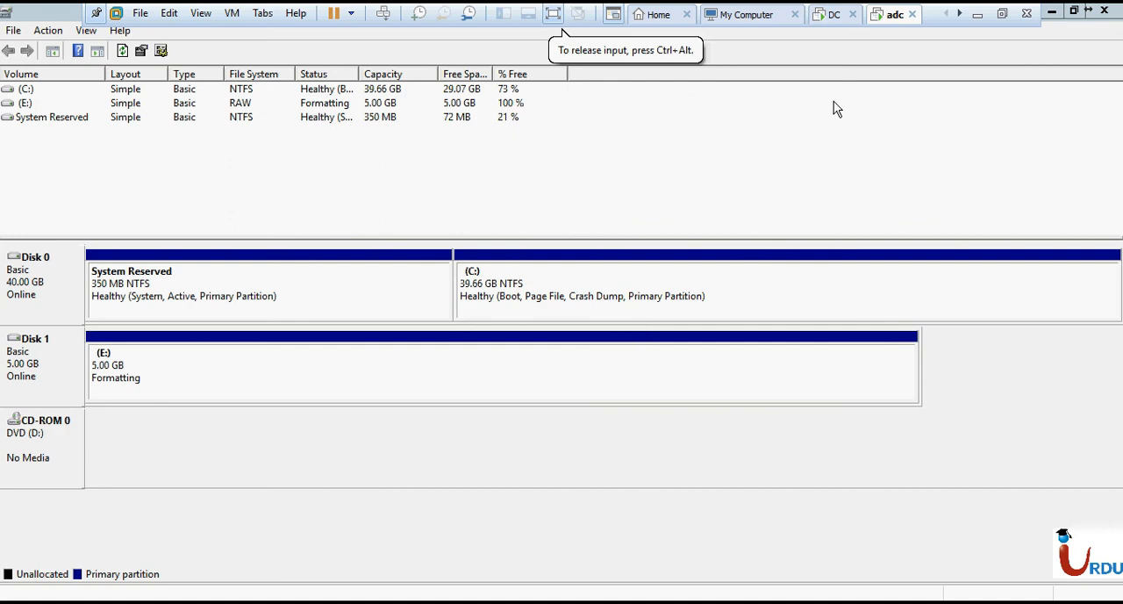
- Open the New Volume (E:) drive in File Explorer on the adc server
click(829, 14)
click(890, 14)
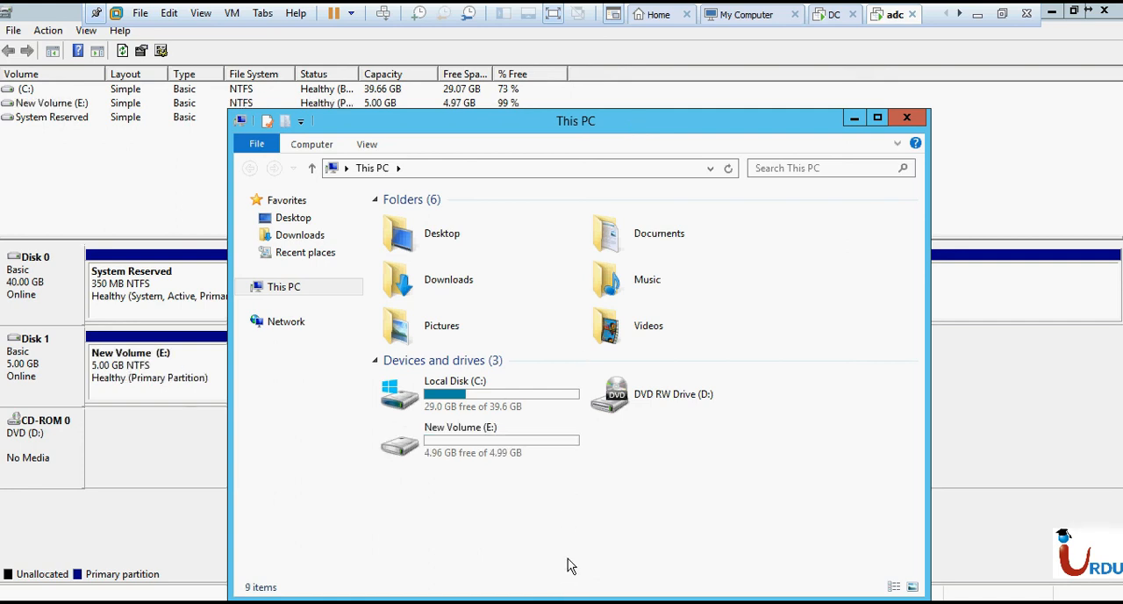
double_click(459, 443)
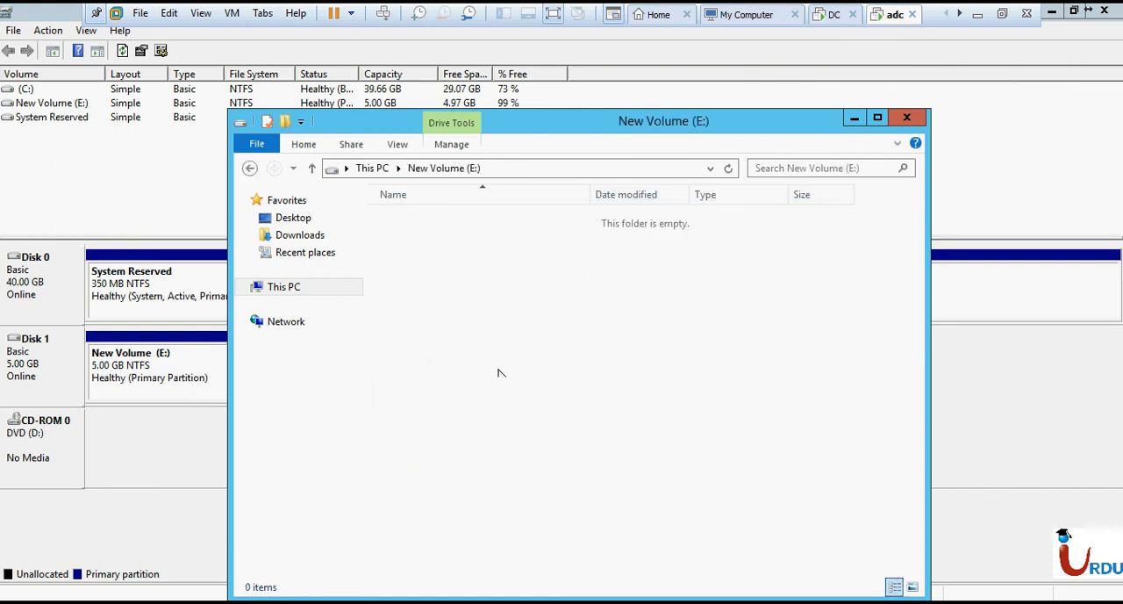
right_click(474, 338)
mouse_move(553, 506)
click(689, 523)
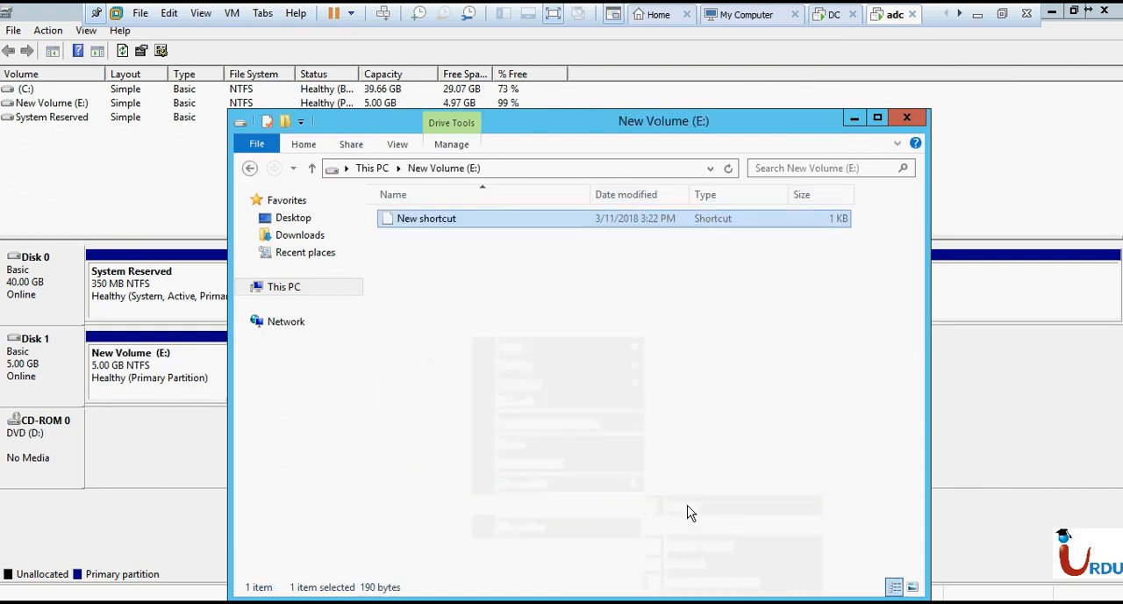
click(777, 468)
- Create a text document and a folder with their default names in New Volume (E:)
right_click(777, 469)
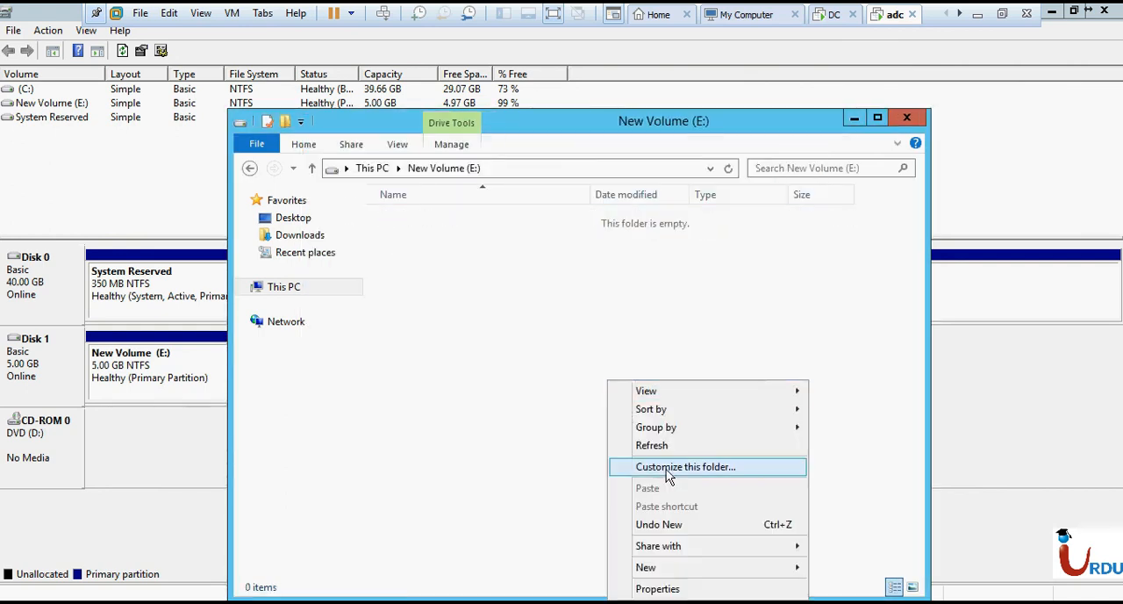
mouse_move(673, 568)
click(884, 550)
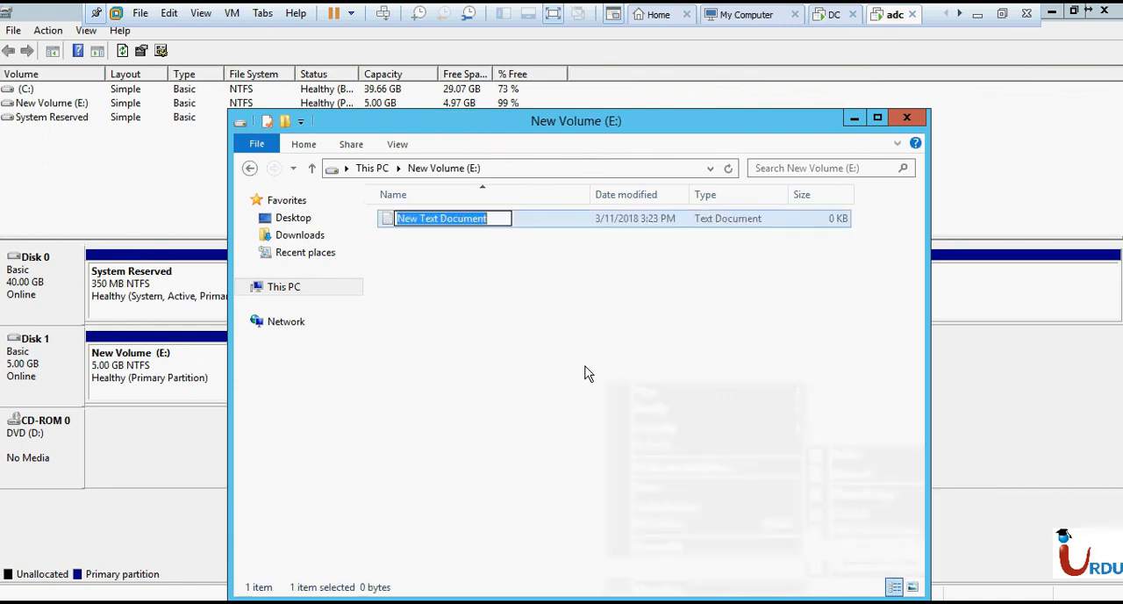
right_click(516, 310)
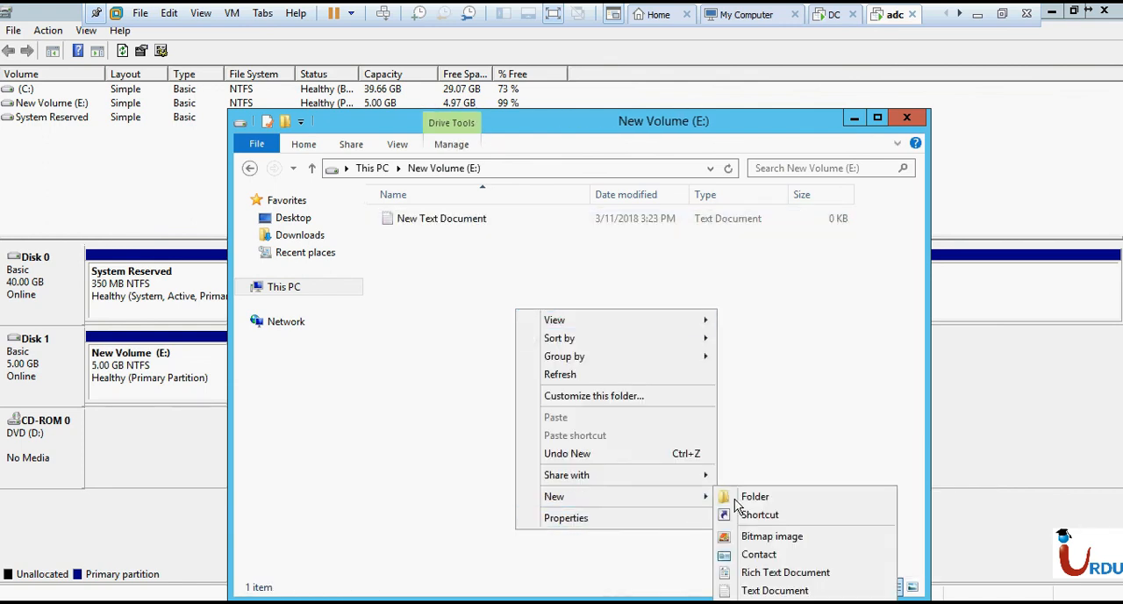
click(733, 489)
right_click(595, 374)
click(390, 253)
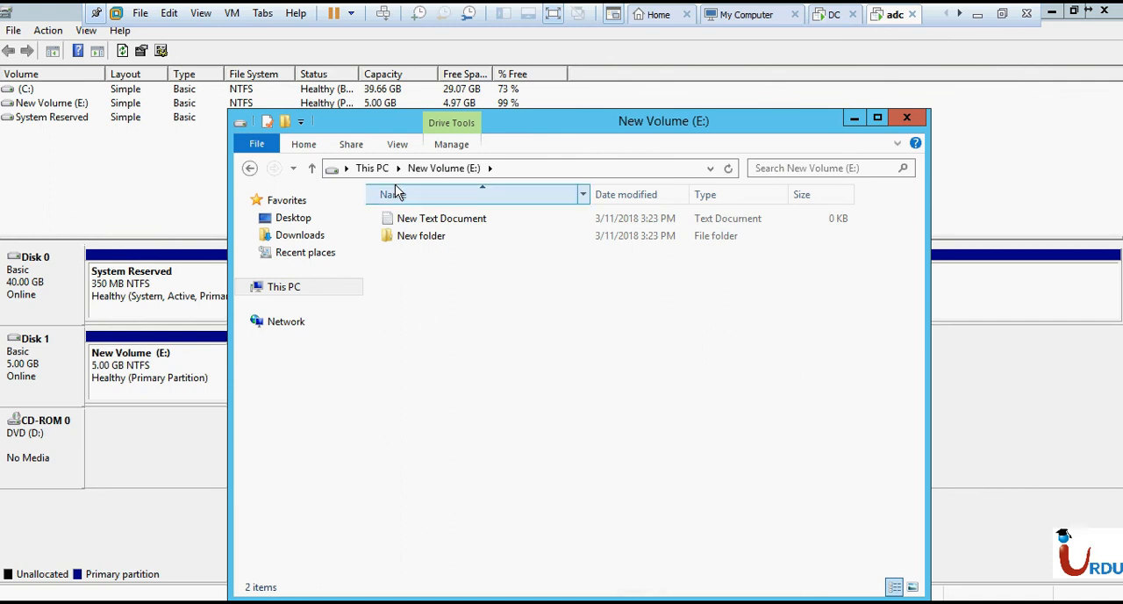
- Return to This PC to check the drives, and close File Explorer
click(375, 169)
click(664, 486)
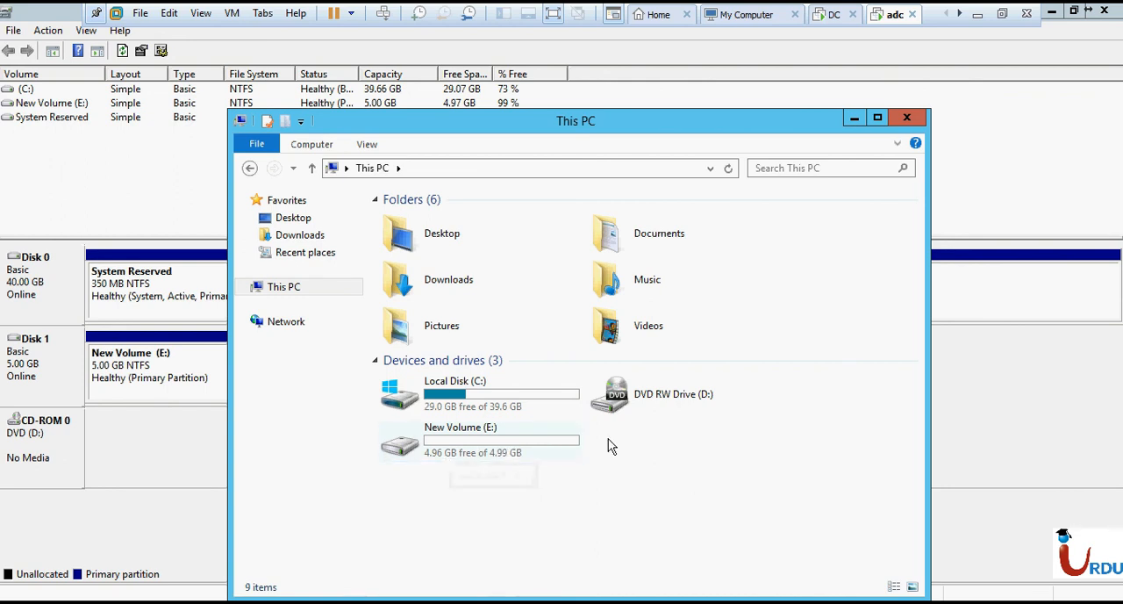
click(907, 118)
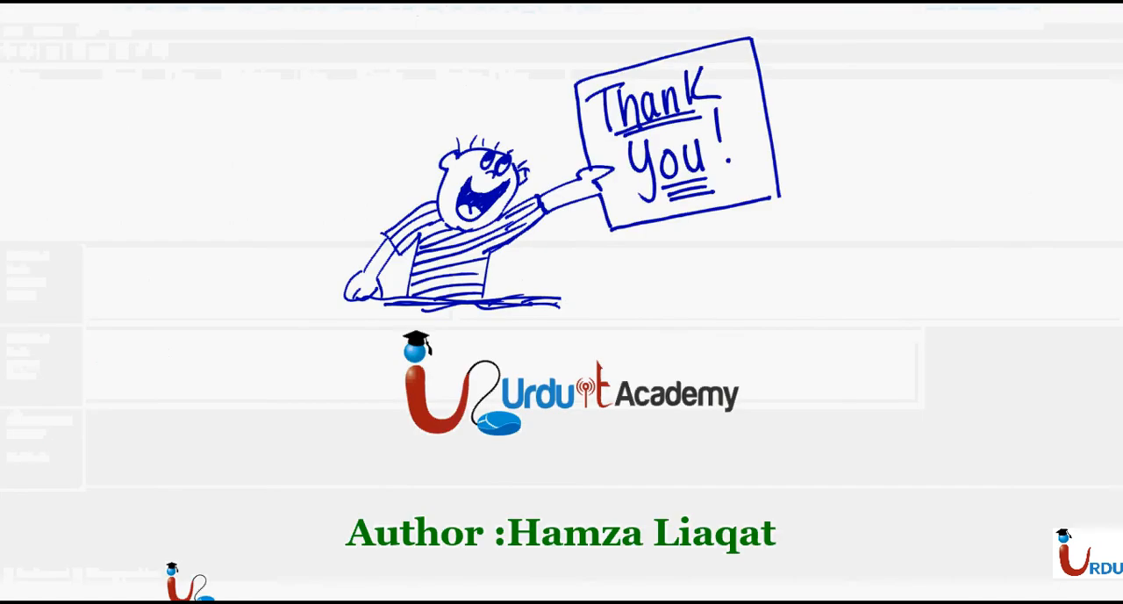